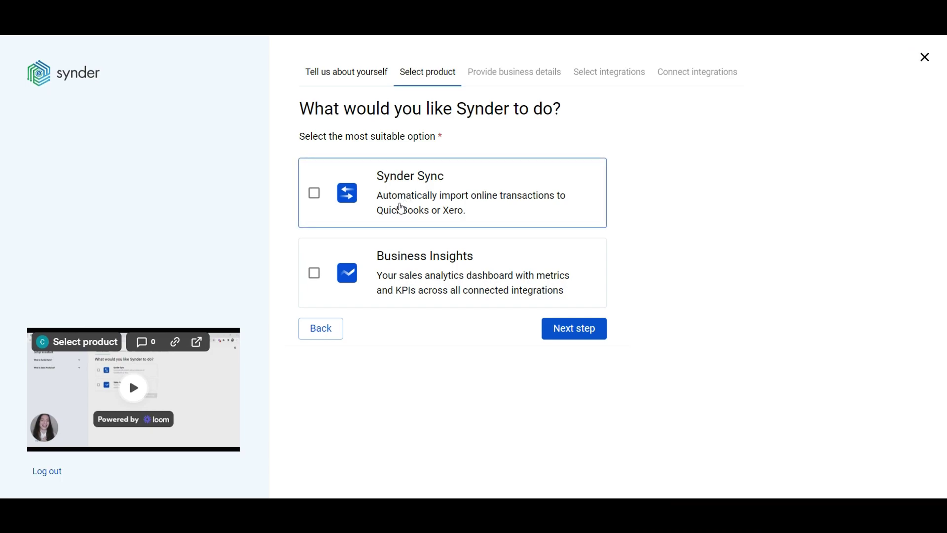
- Tick Synder Sync and Business Insights on the product-selection step
click(401, 209)
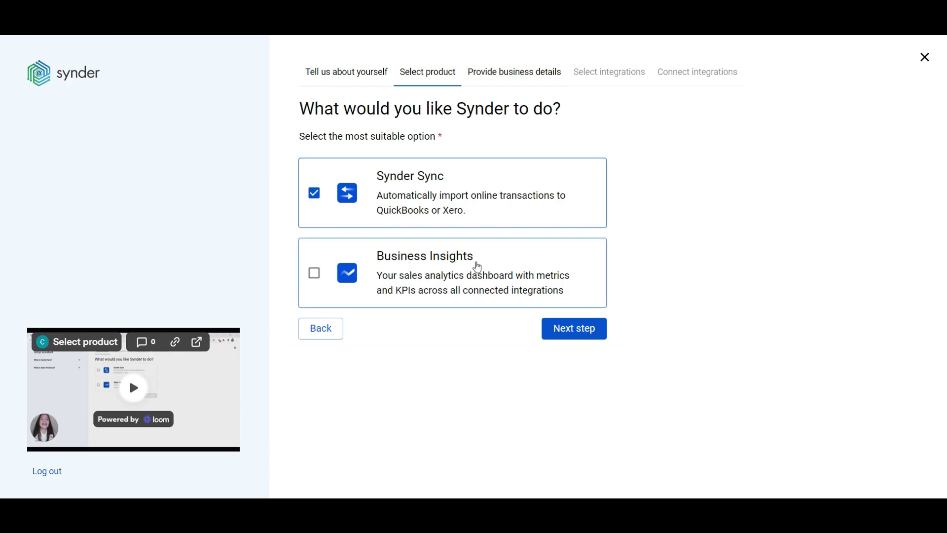
click(428, 284)
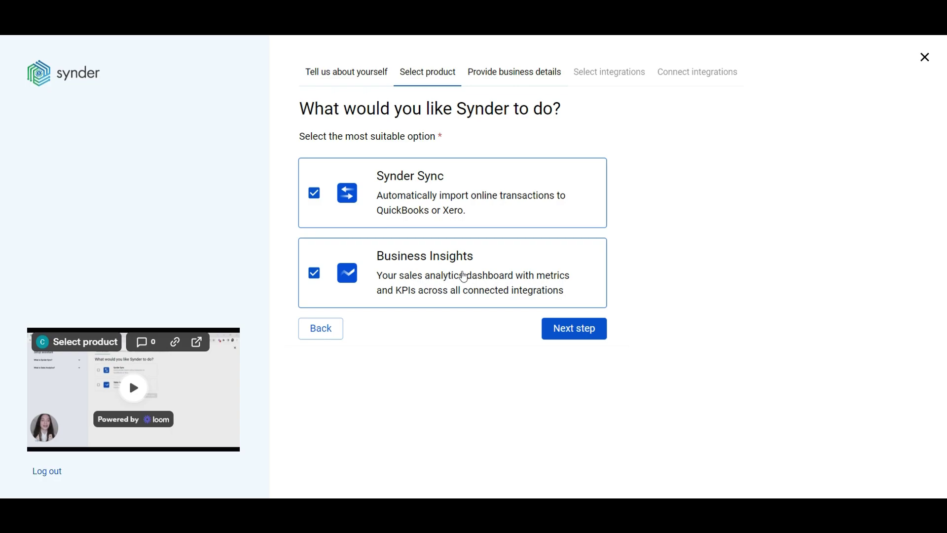
- Enter business name 'My Business Main', time zone US/Central and country United States
click(570, 327)
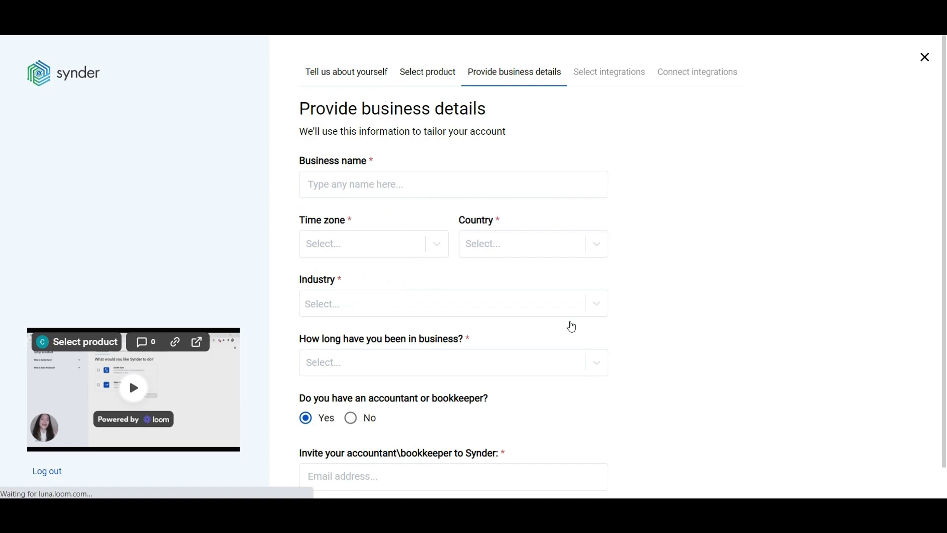
click(427, 192)
text(My Business Main)
scroll(424, 188, down, 1)
click(375, 208)
click(364, 246)
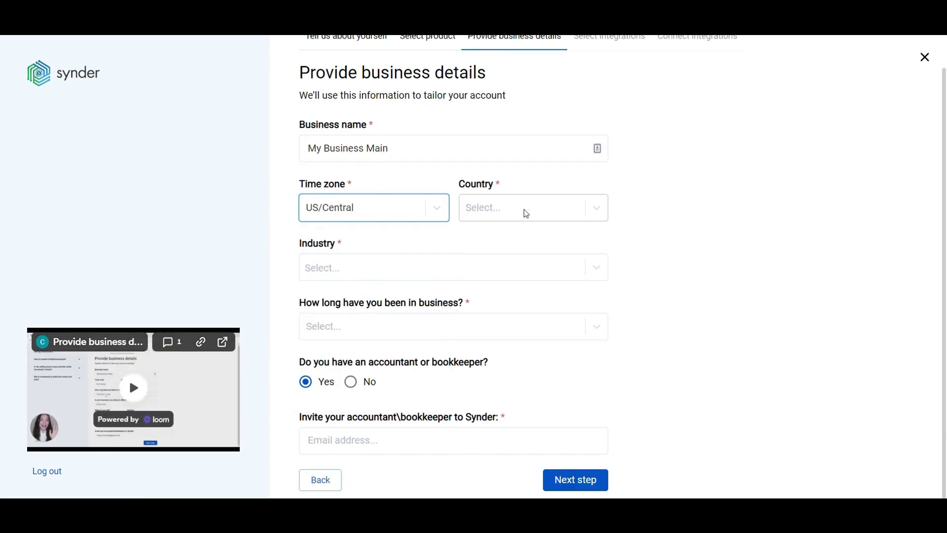
click(527, 213)
click(340, 268)
- Tick Manufacturer, Retail and Other as industries and set time in business to Less than 1 year
scroll(366, 317, down, 3)
click(345, 424)
scroll(342, 452, down, 2)
click(343, 452)
scroll(342, 452, down, 1)
click(335, 456)
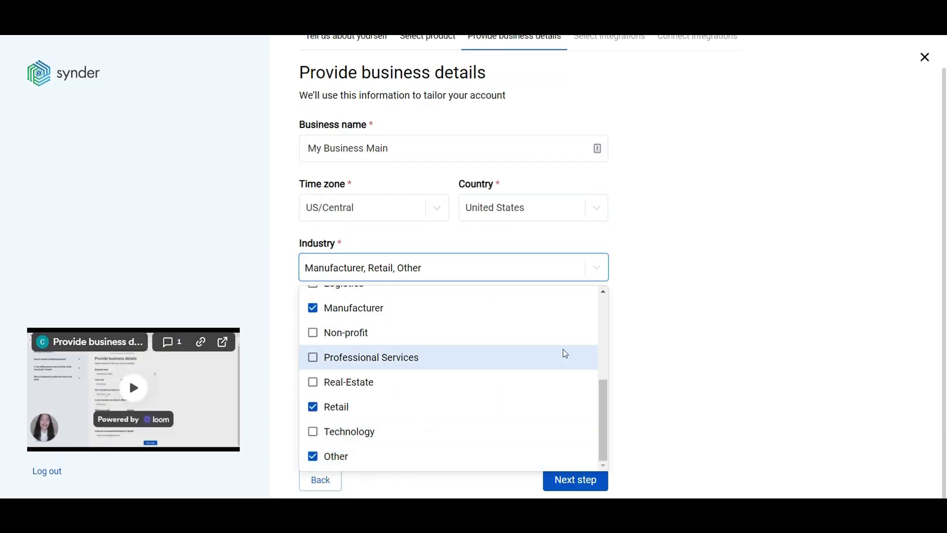
click(496, 328)
click(349, 381)
- Enter the accountant's e-mail address to invite them and submit the business details
click(336, 446)
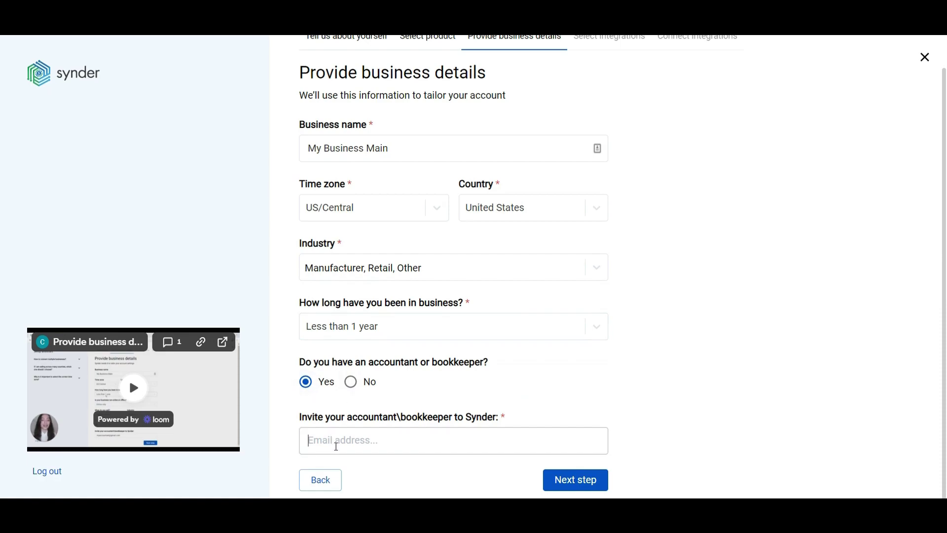
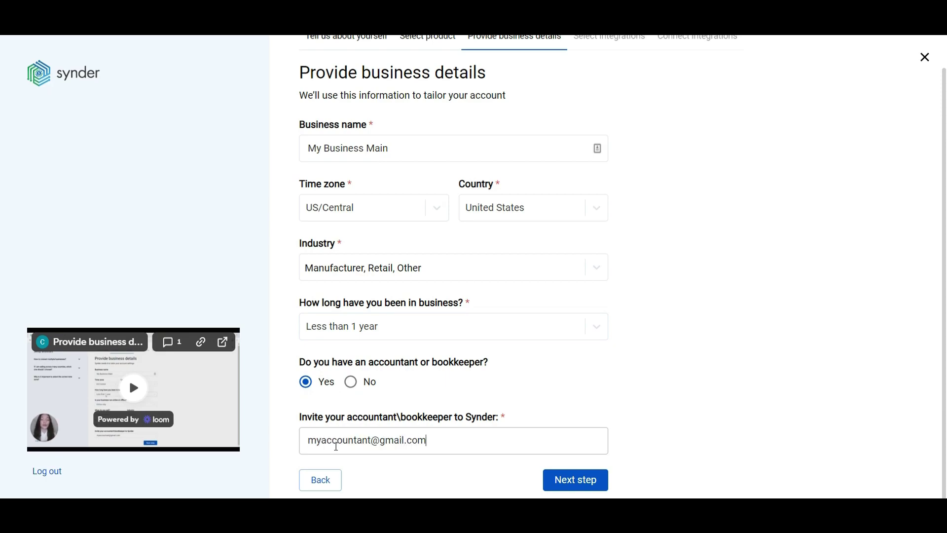
click(562, 482)
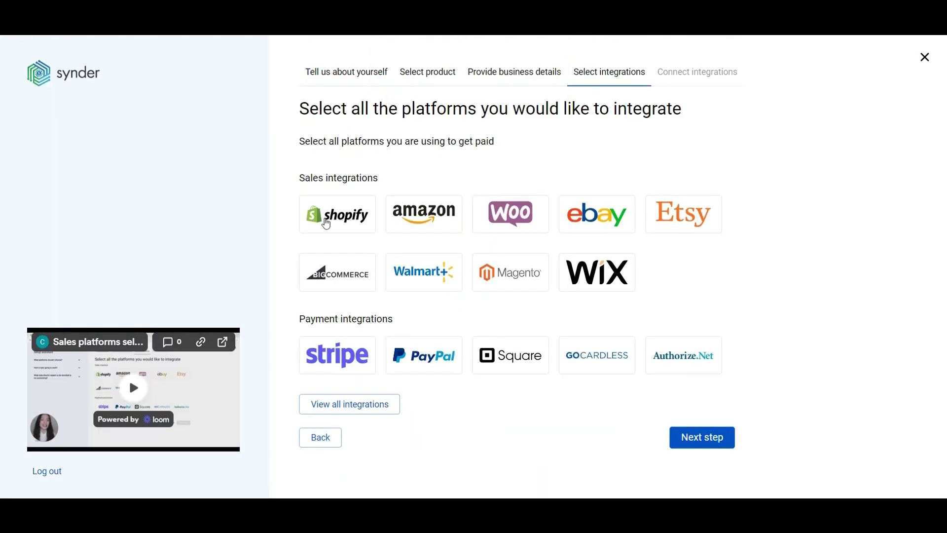
- Select Shopify and Stripe, review the full integrations list, and proceed to the next step
click(325, 225)
click(336, 408)
click(356, 456)
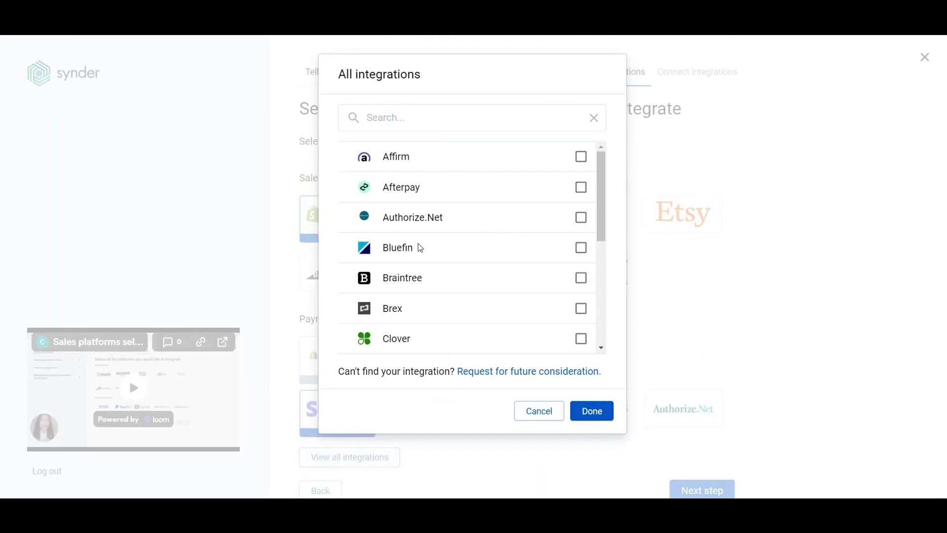
scroll(420, 247, down, 5)
scroll(435, 309, up, 5)
click(589, 413)
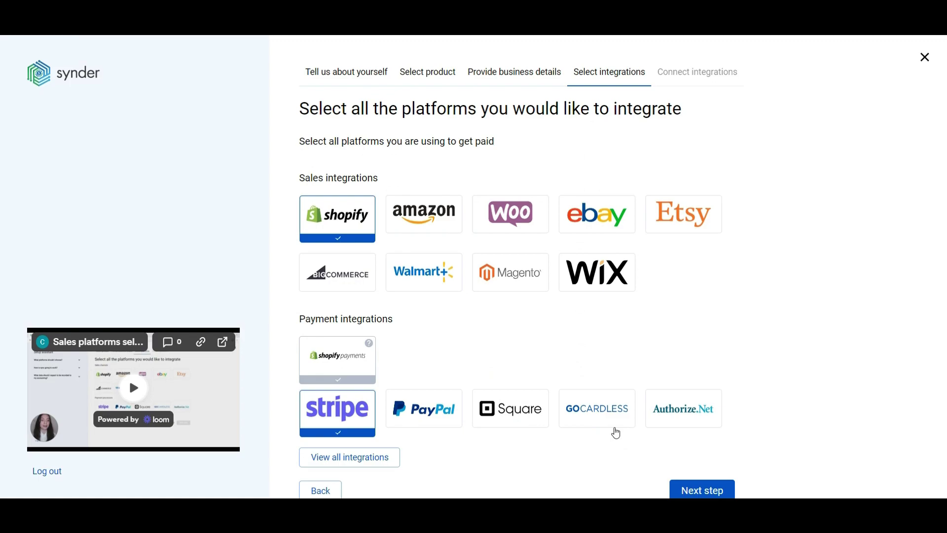
click(713, 490)
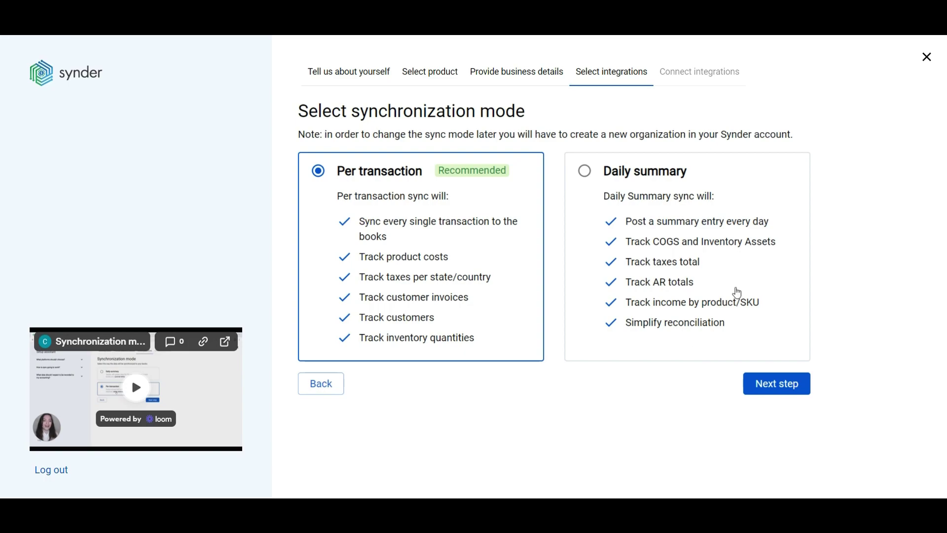
- Select the Daily summary option for synchronization mode
click(590, 174)
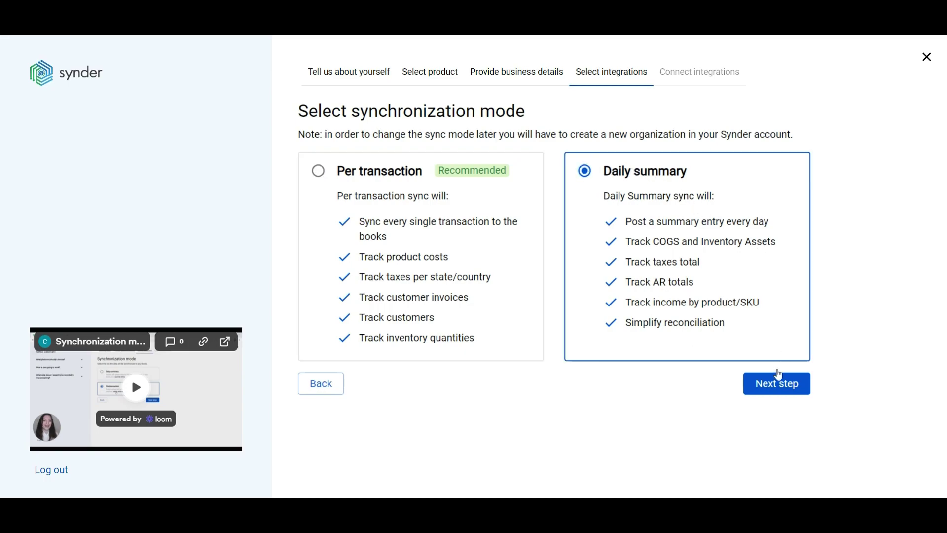
- Advance to Connect integrations and begin the QuickBooks Online connection
click(770, 382)
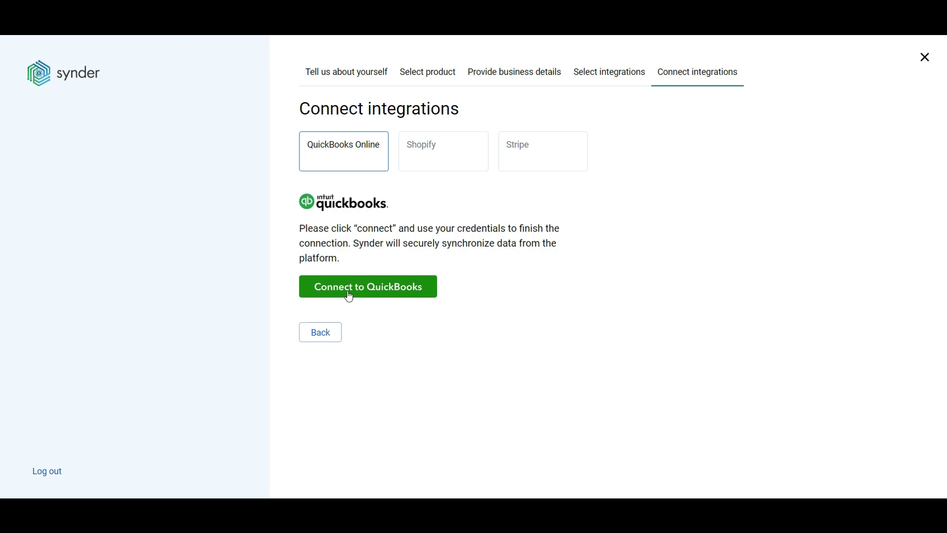
click(349, 287)
- Choose the My Business Main [JE] QuickBooks company and confirm the authorisation
click(454, 202)
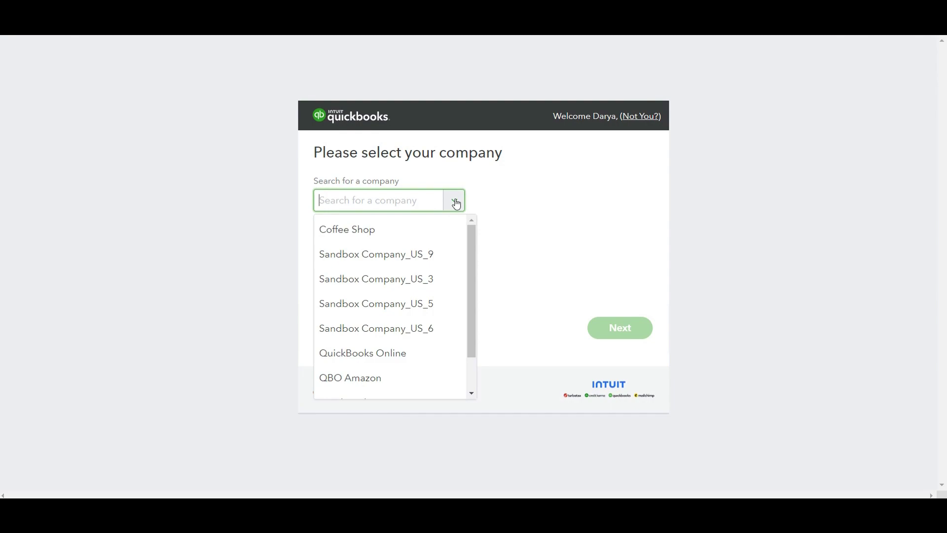
scroll(402, 311, down, 2)
click(401, 386)
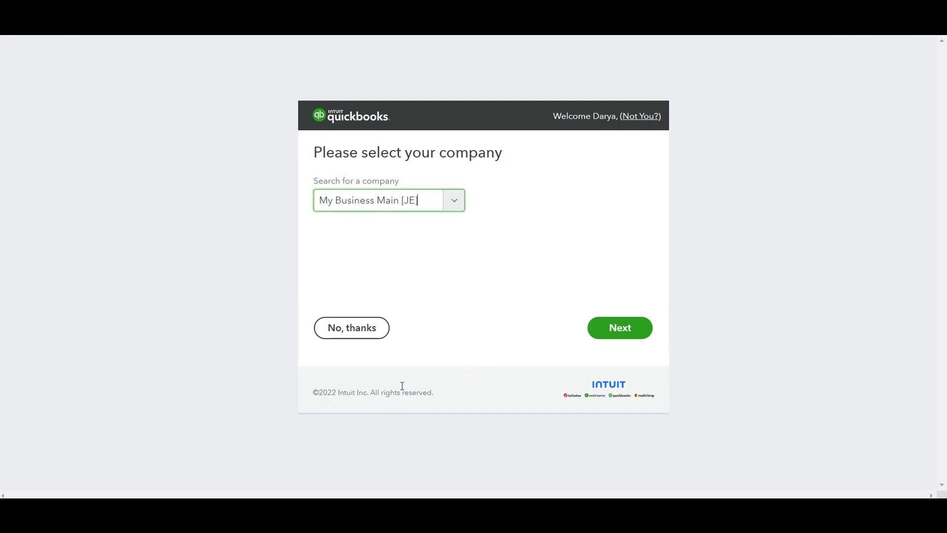
click(616, 326)
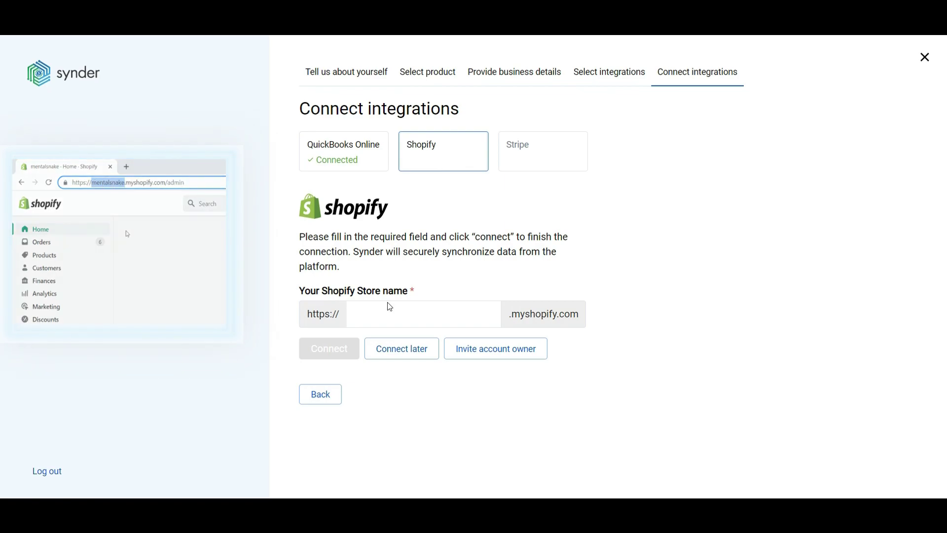
- Connect the Shopify store named 'mentalsnake'
click(376, 320)
text(mentalsnake)
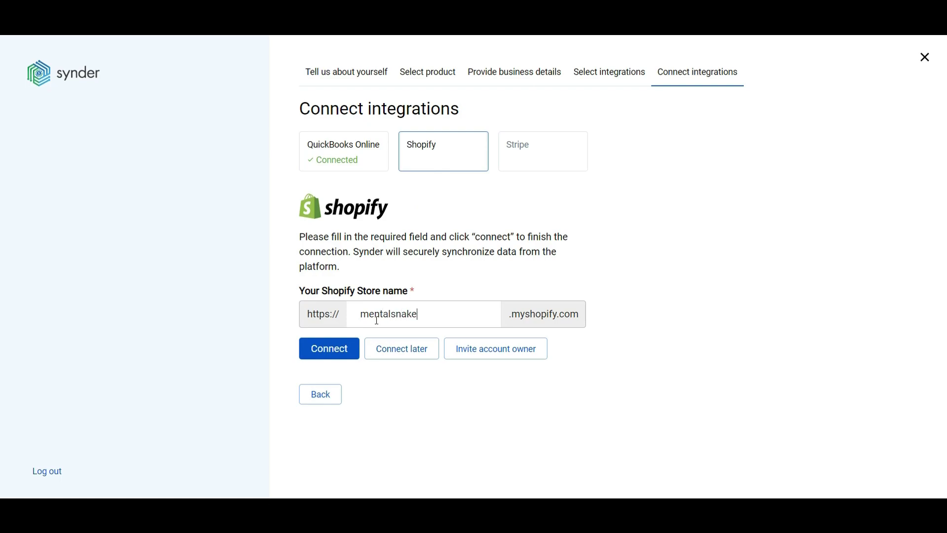
click(312, 352)
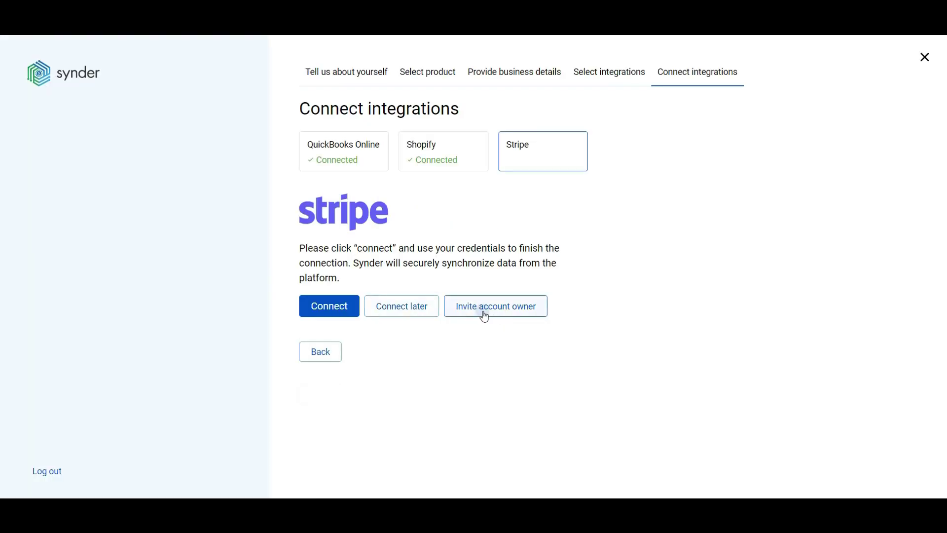
- Connect the My Business Stripe account, dismissing the account-owner invite form unsent
click(489, 314)
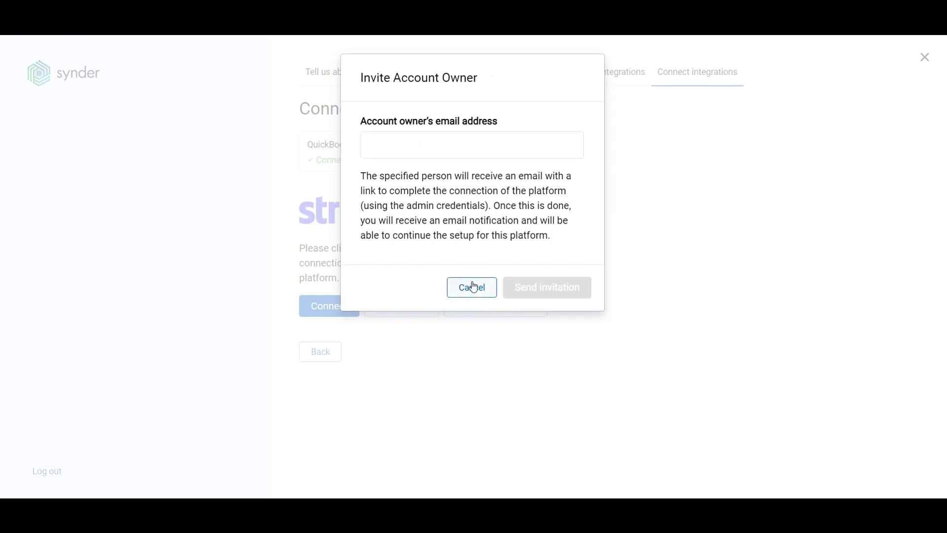
click(474, 287)
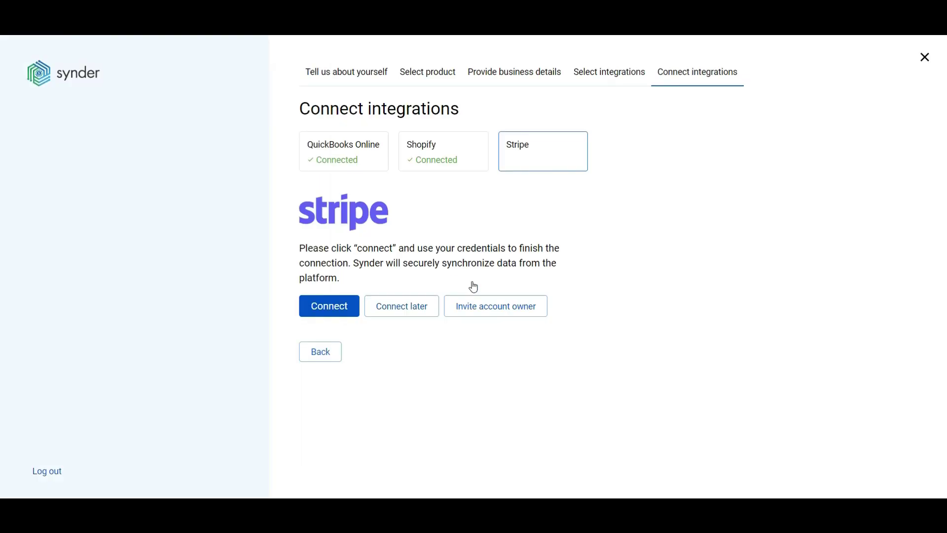
click(336, 311)
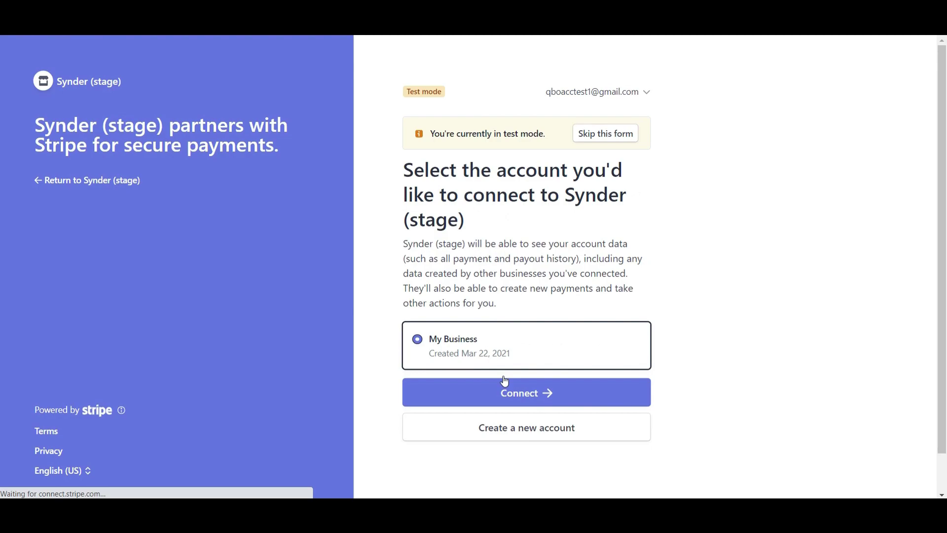
click(528, 397)
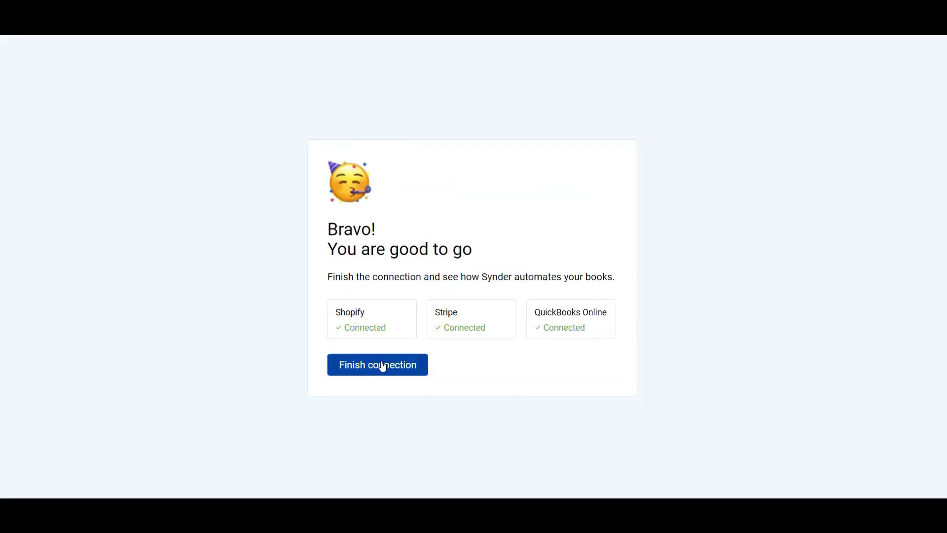
- Finish the connection setup to land on the Summaries page
click(382, 365)
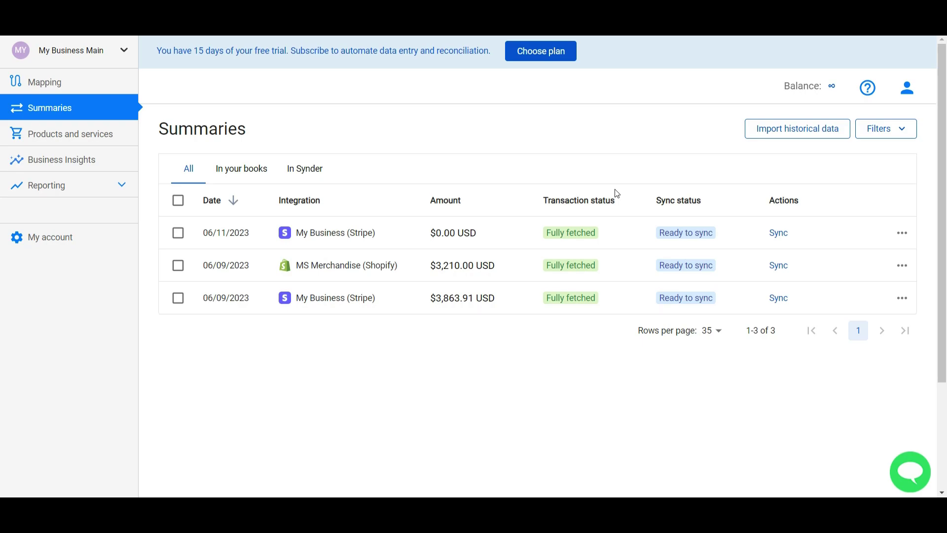
mouse_move(568, 271)
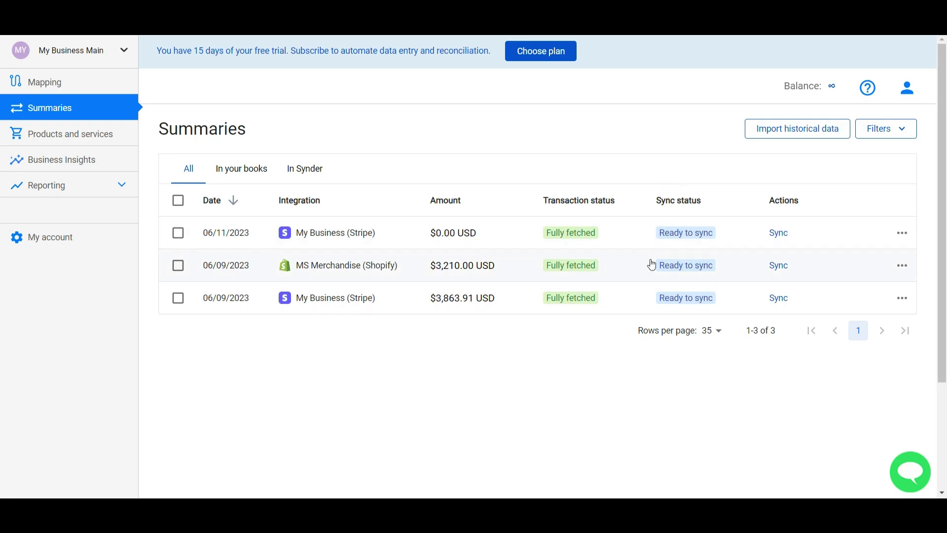
mouse_move(677, 267)
click(89, 246)
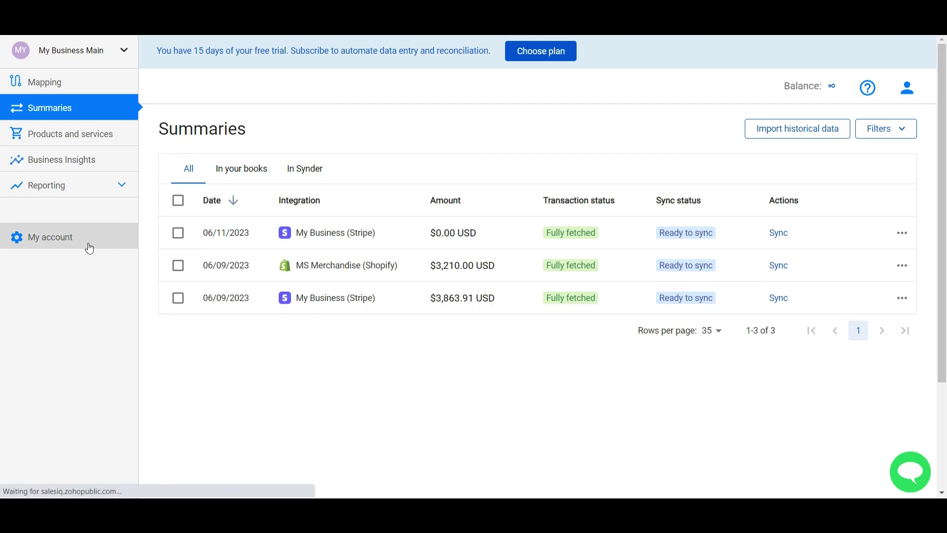
- Check the How to sync options on My account and leave syncing set to Manually
scroll(276, 296, down, 6)
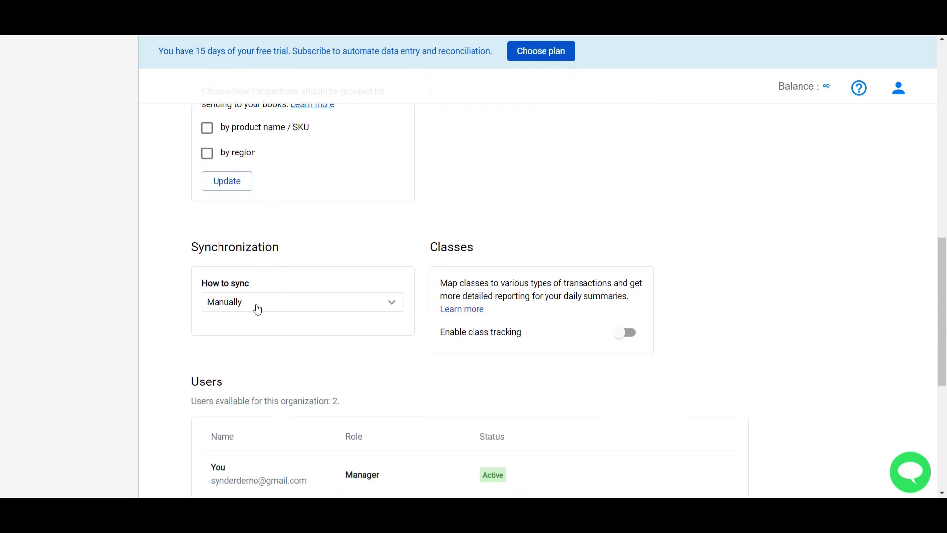
click(257, 309)
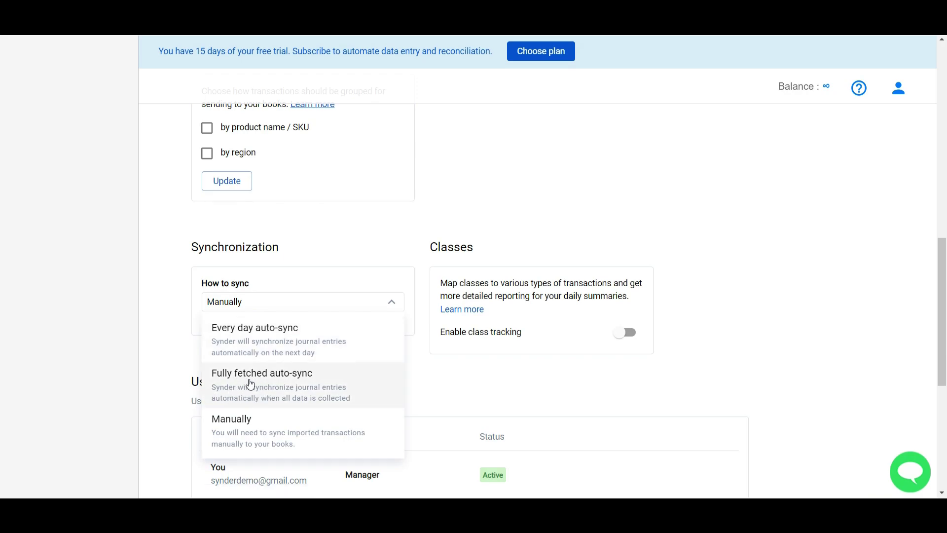
click(146, 292)
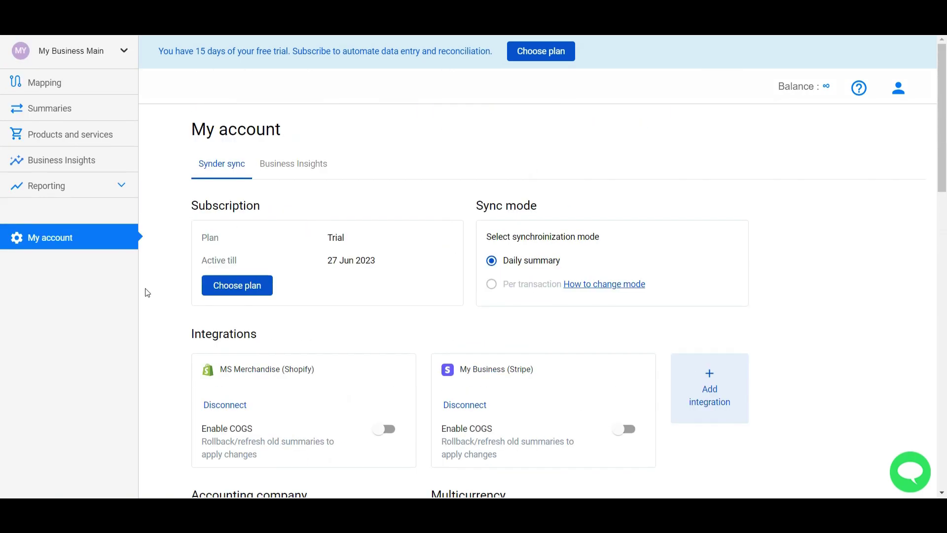
- Open the Mapping page and browse the Bank entry's account choices without changing it
click(119, 82)
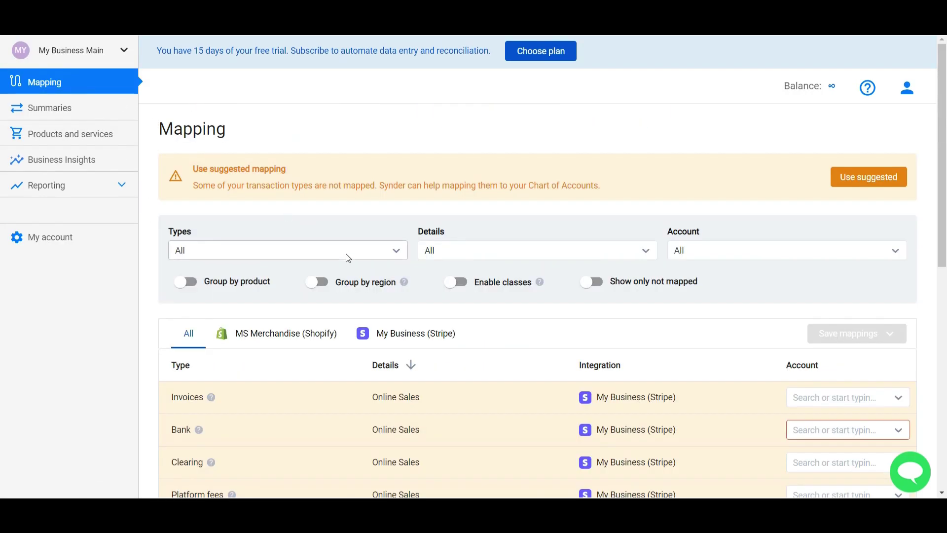
scroll(346, 254, down, 3)
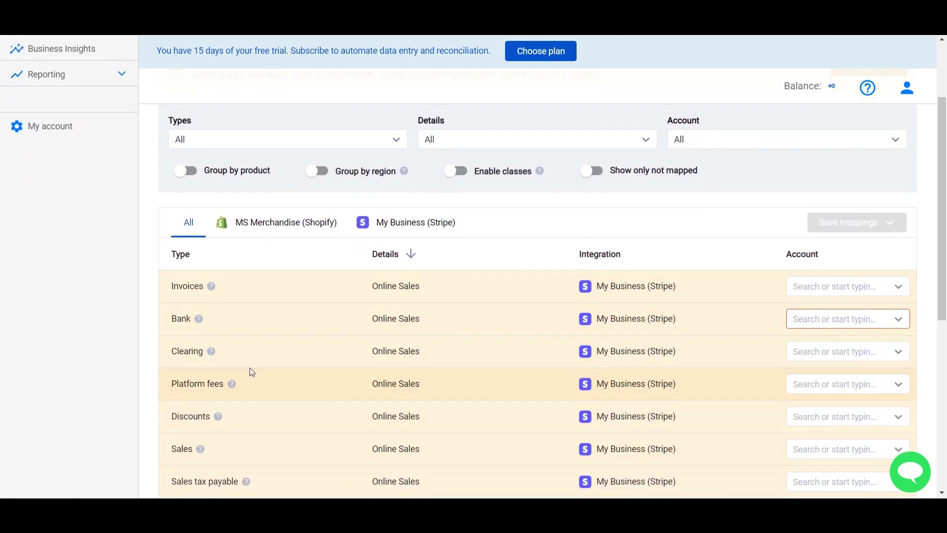
click(845, 318)
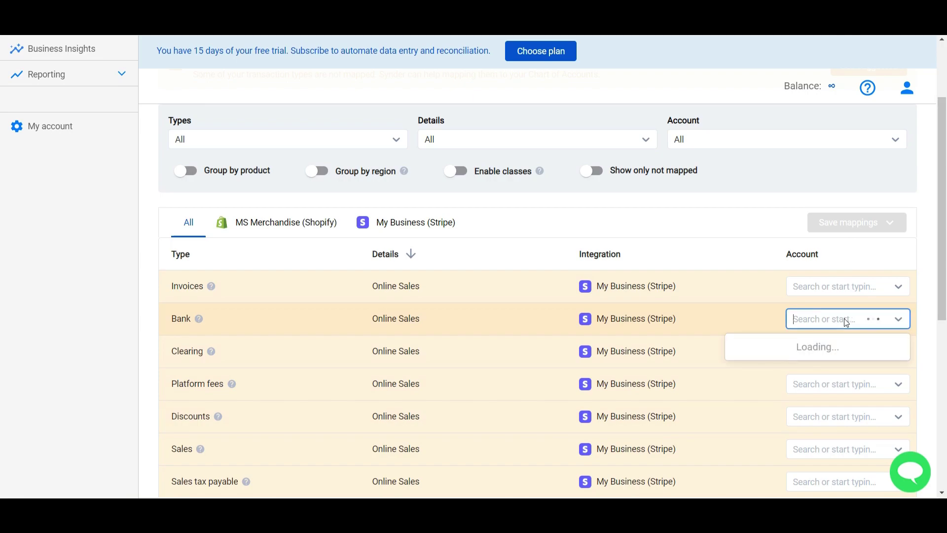
scroll(822, 398, down, 2)
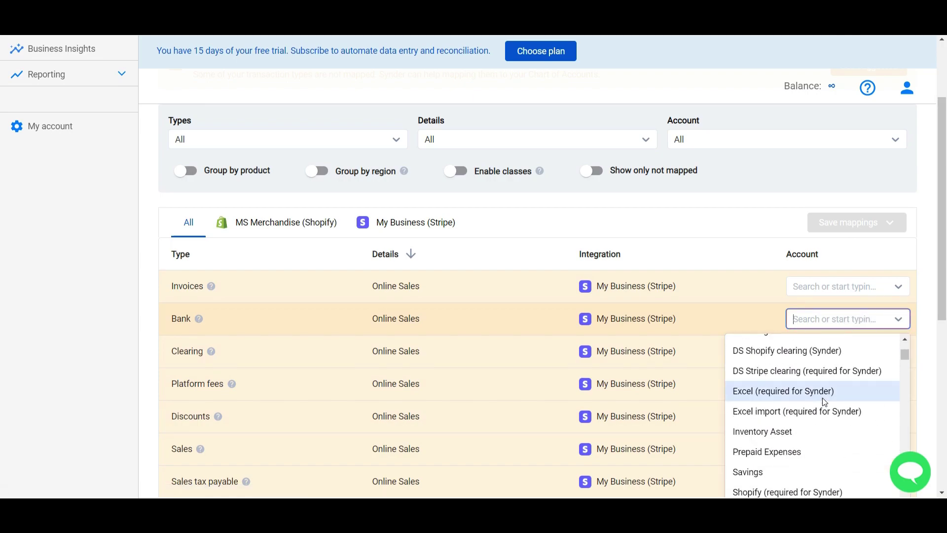
scroll(821, 397, down, 1)
scroll(821, 397, up, 3)
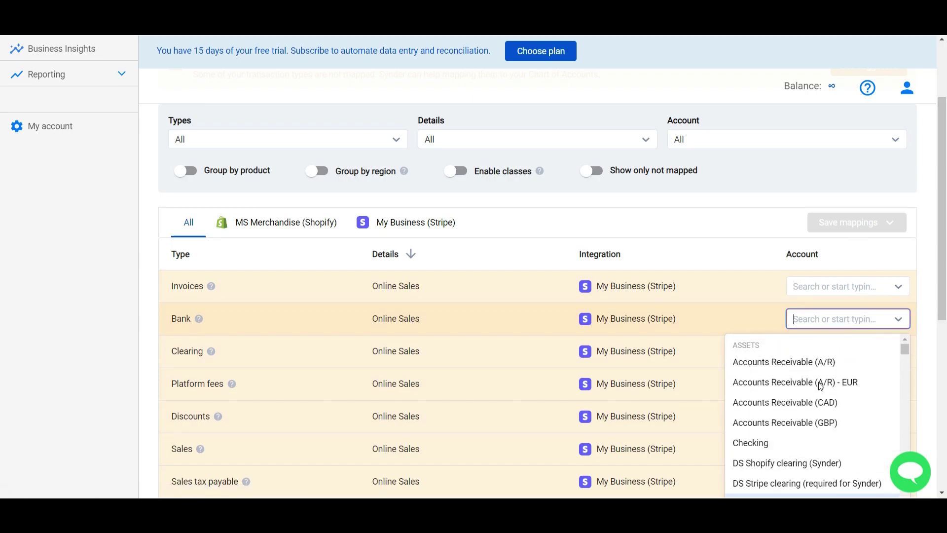
click(709, 250)
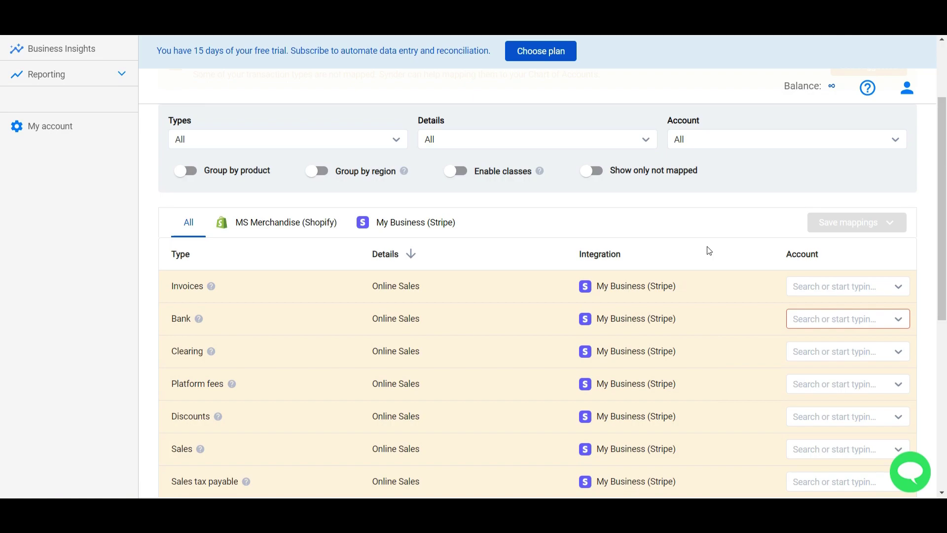
scroll(709, 250, up, 3)
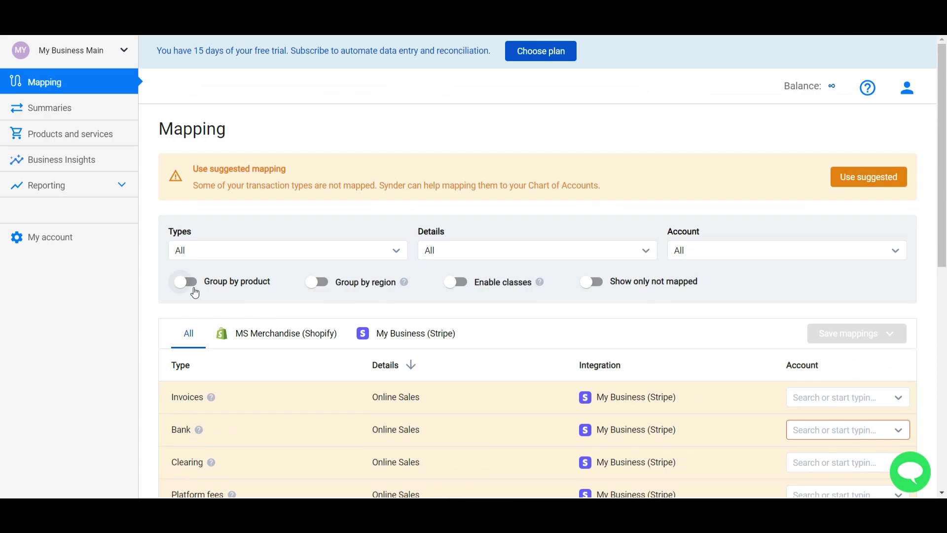
scroll(182, 294, down, 3)
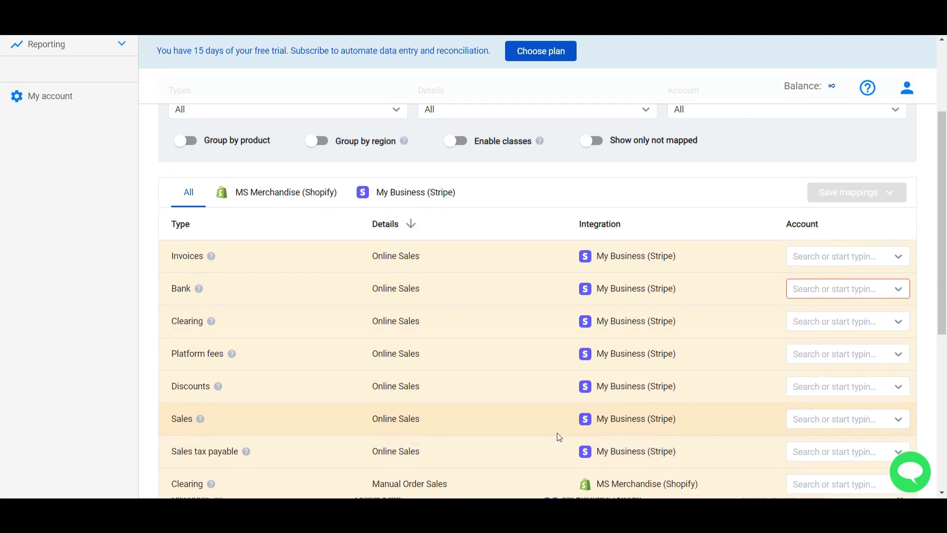
scroll(557, 433, down, 2)
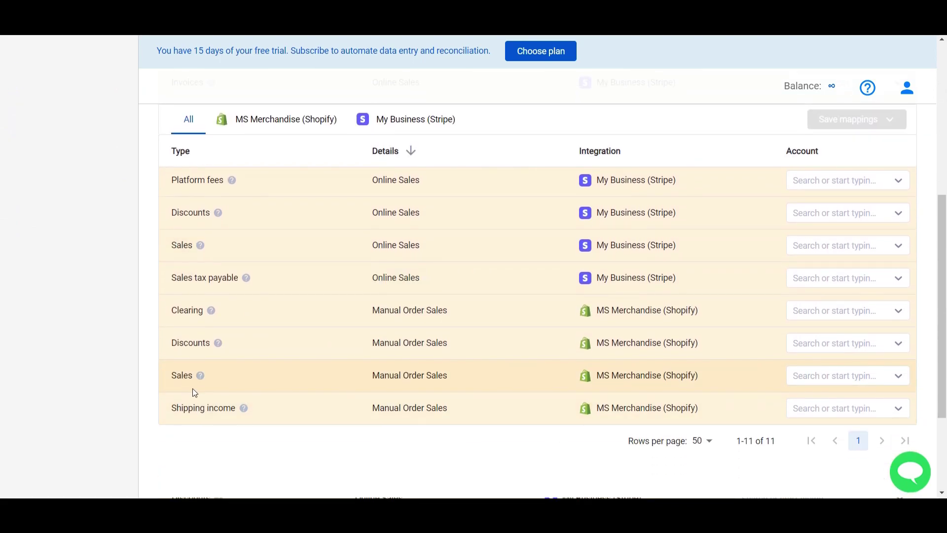
- Map the Stripe Sales entry to the Stripe sales account, searching 'str'
click(806, 245)
text(s)
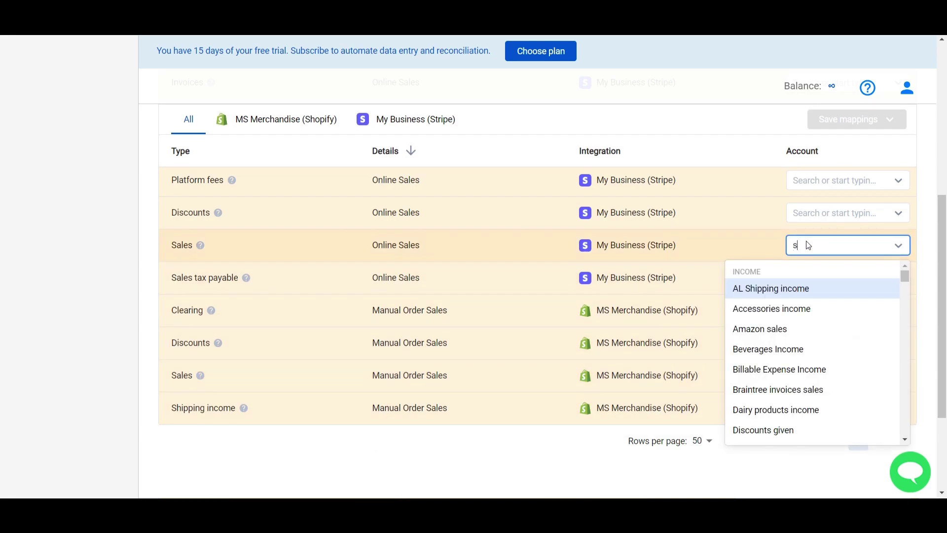
text(tr)
click(773, 310)
scroll(468, 216, up, 5)
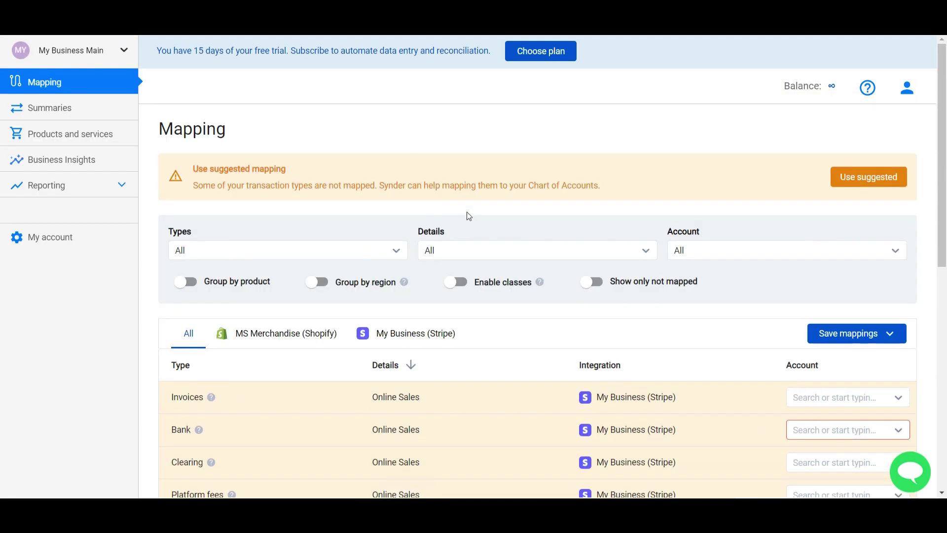
- Turn on grouping of mappings by product and confirm the change
click(187, 285)
click(544, 307)
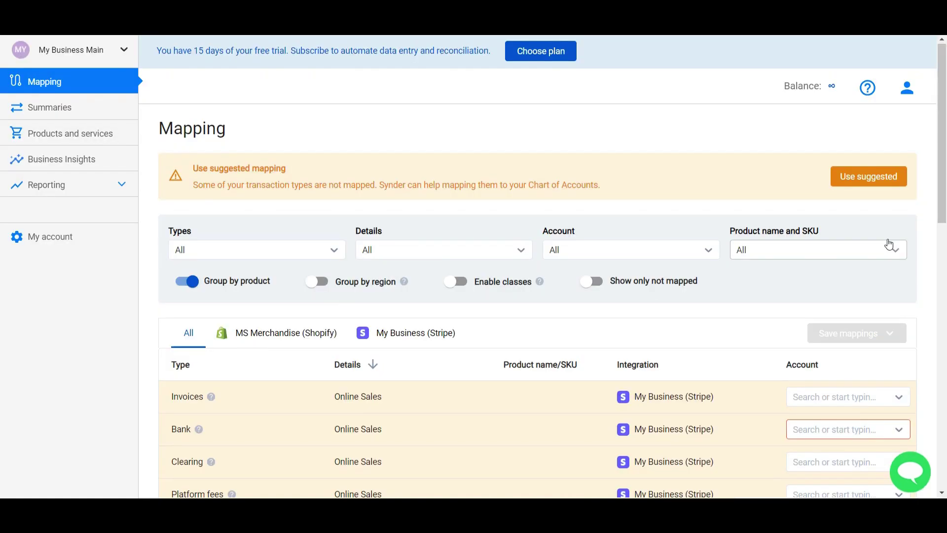
scroll(564, 326, down, 2)
scroll(539, 261, down, 3)
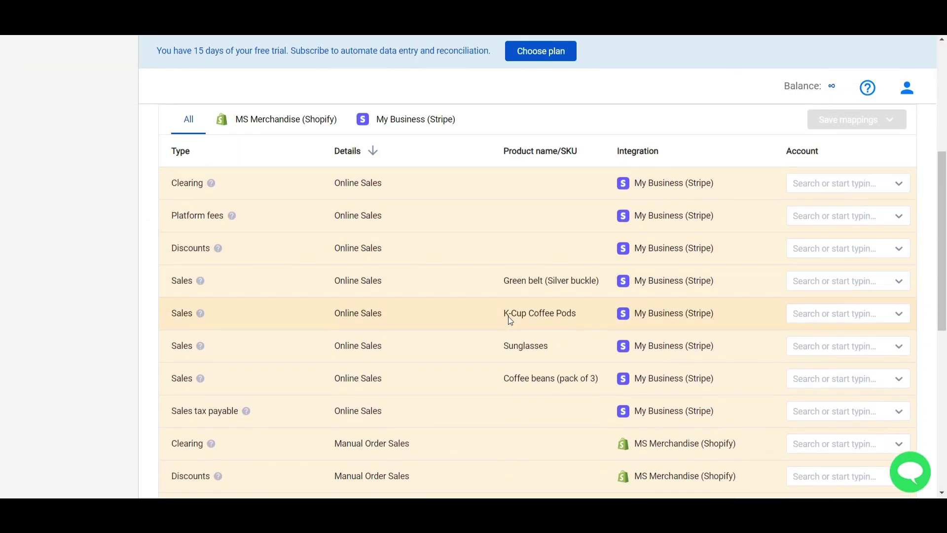
- Map Green belt sales to Accessories income and K-Cup Coffee Pods to Coffee income, saving both
click(807, 284)
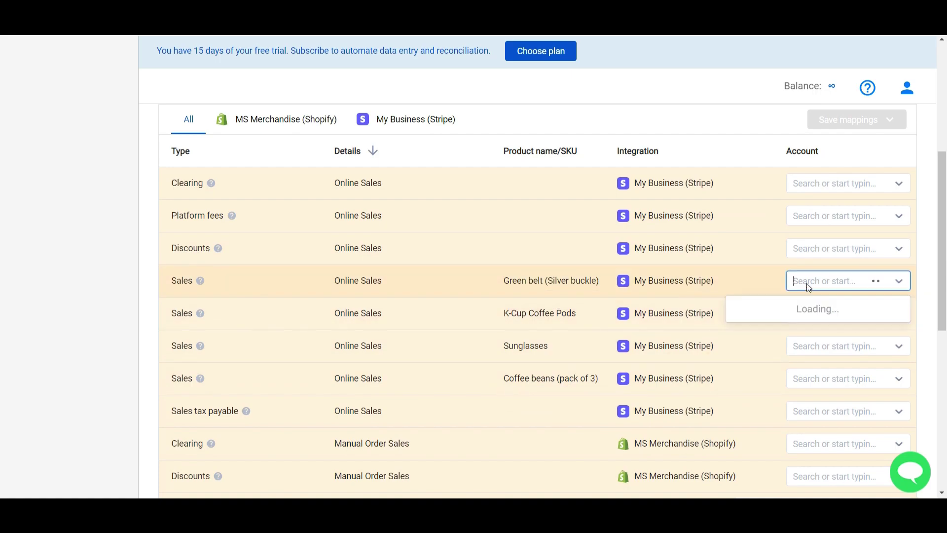
text(access)
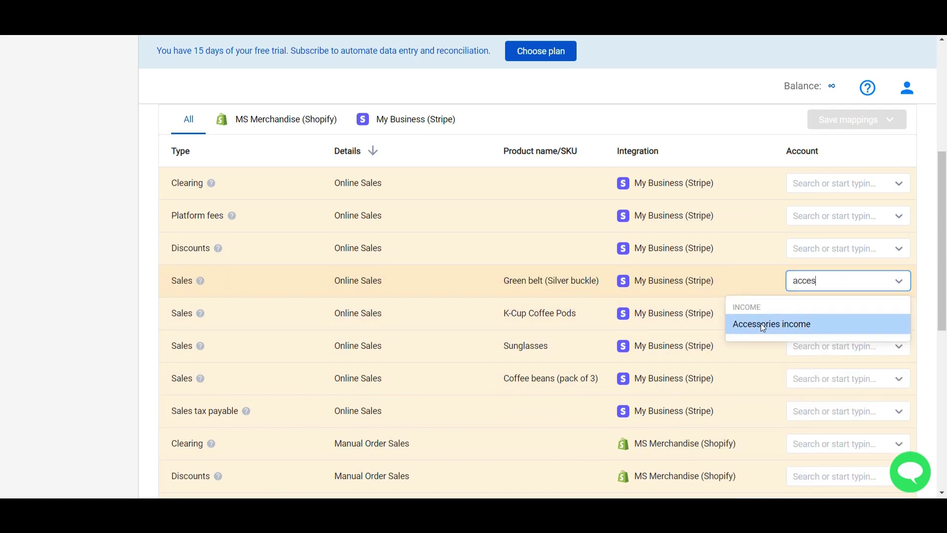
click(761, 323)
click(811, 316)
text(coff)
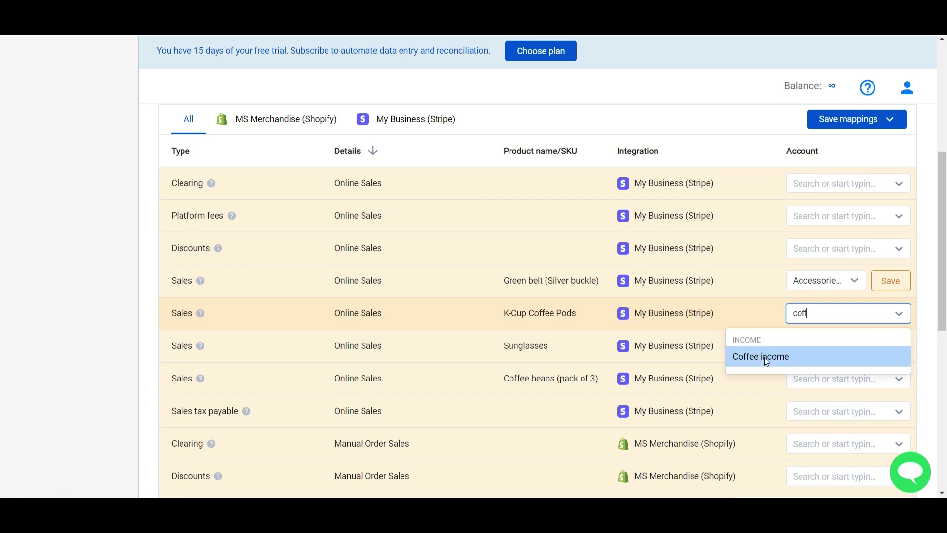
click(765, 357)
click(889, 280)
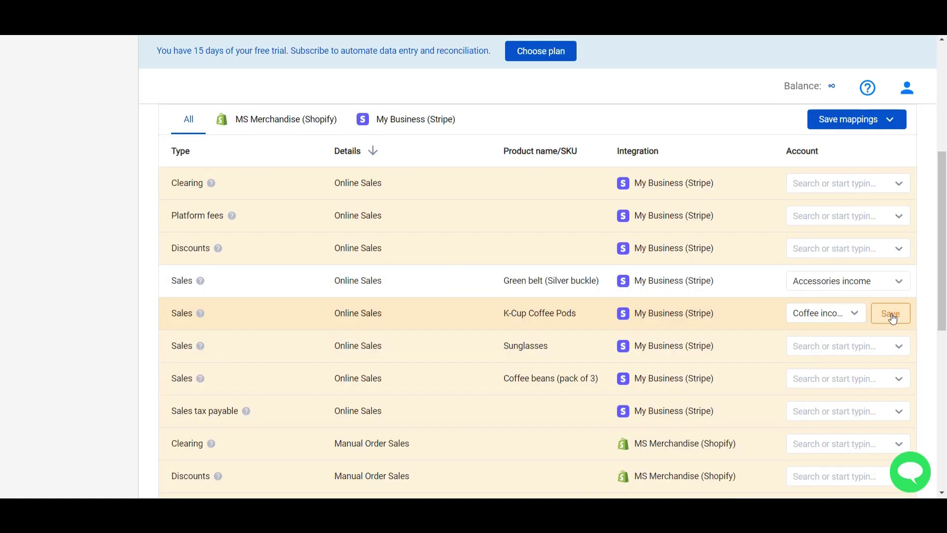
click(891, 314)
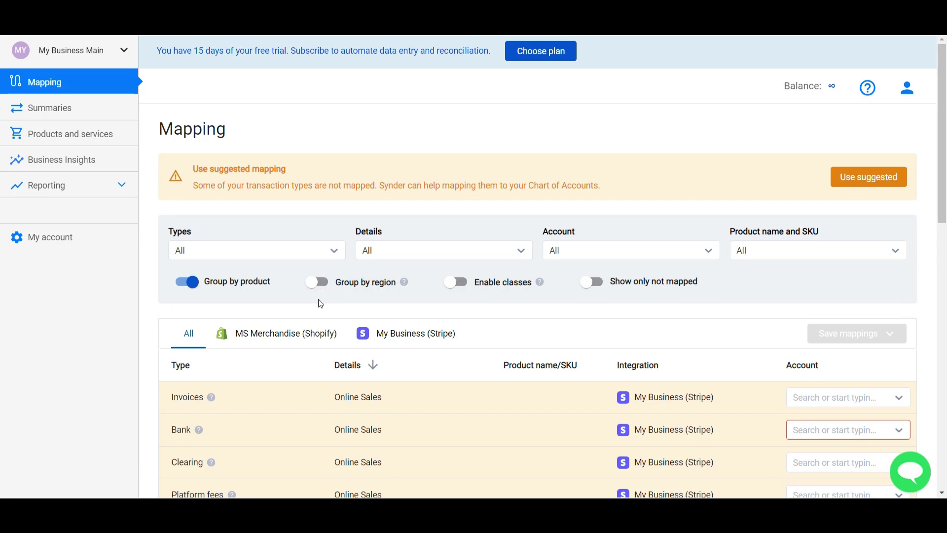
scroll(321, 298, down, 5)
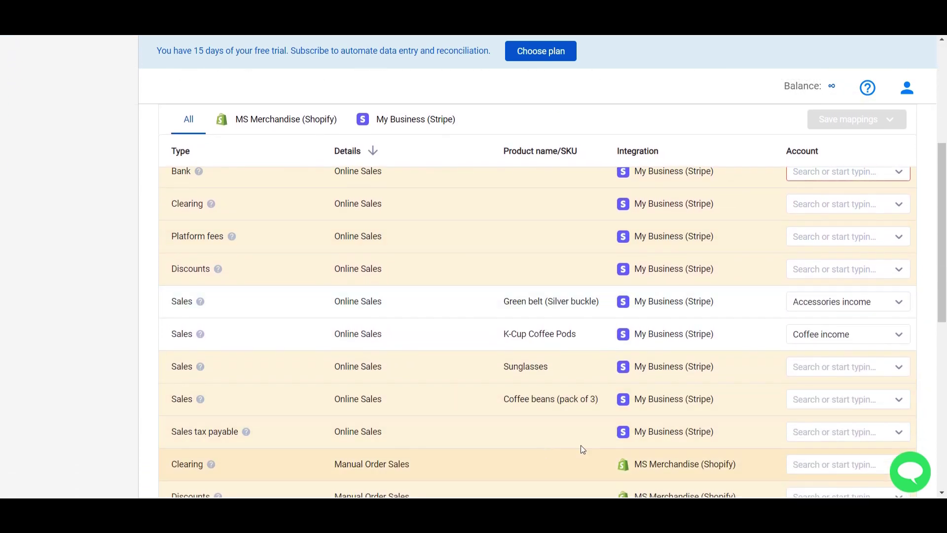
- Turn on grouping of mappings by region and confirm the change
click(318, 281)
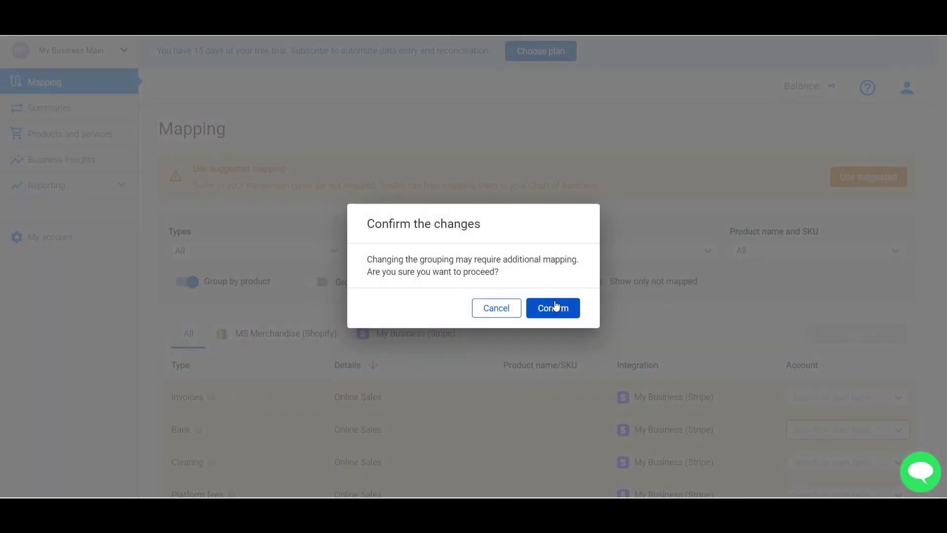
click(551, 308)
scroll(478, 377, down, 7)
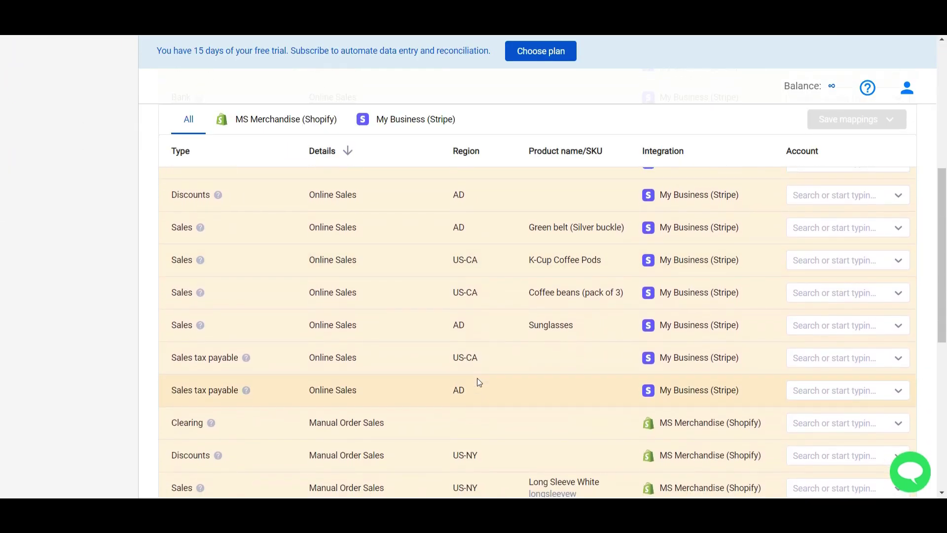
- Map US-CA sales tax to California Dept. of Revenue Payable and AD to the Adelaide account, saving each
click(804, 354)
text(cal)
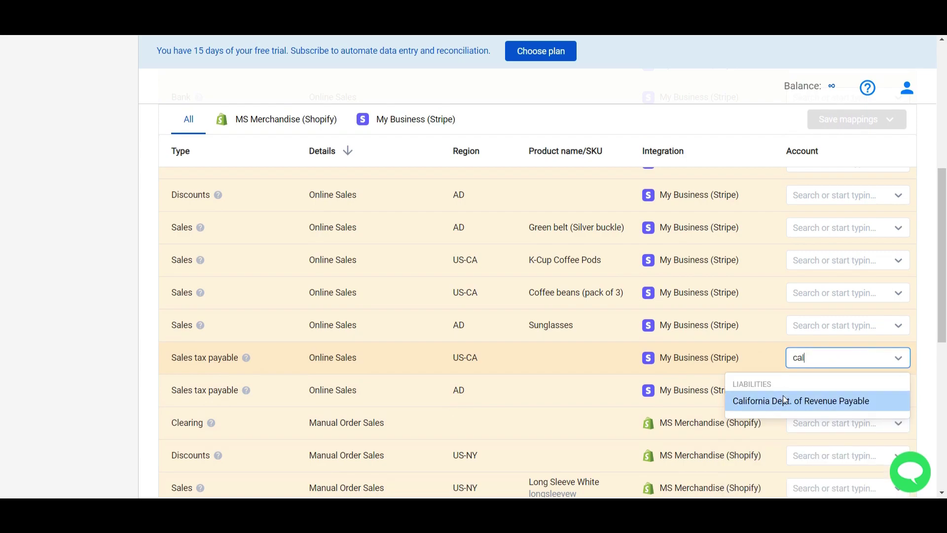
click(783, 398)
click(809, 388)
text(aid)
click(765, 433)
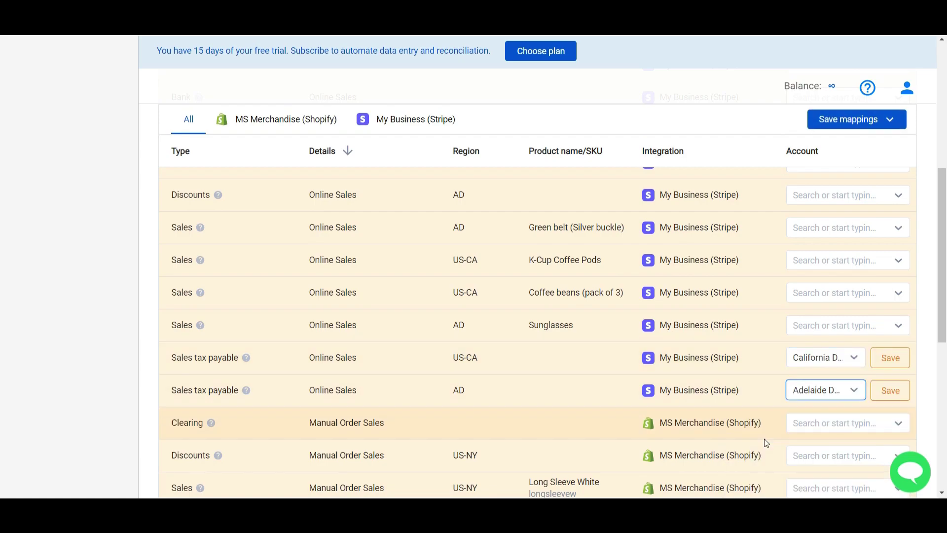
click(889, 358)
click(890, 390)
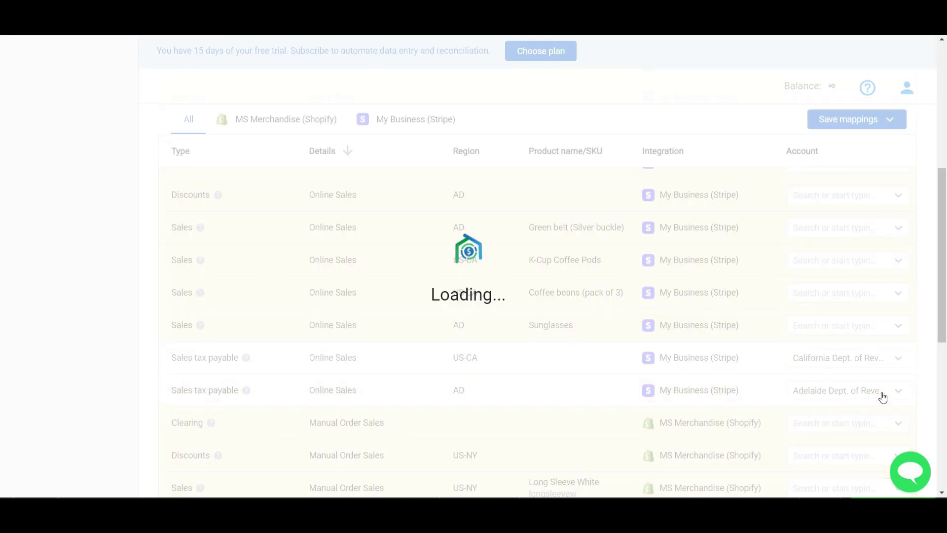
scroll(567, 382, up, 1)
scroll(566, 378, up, 6)
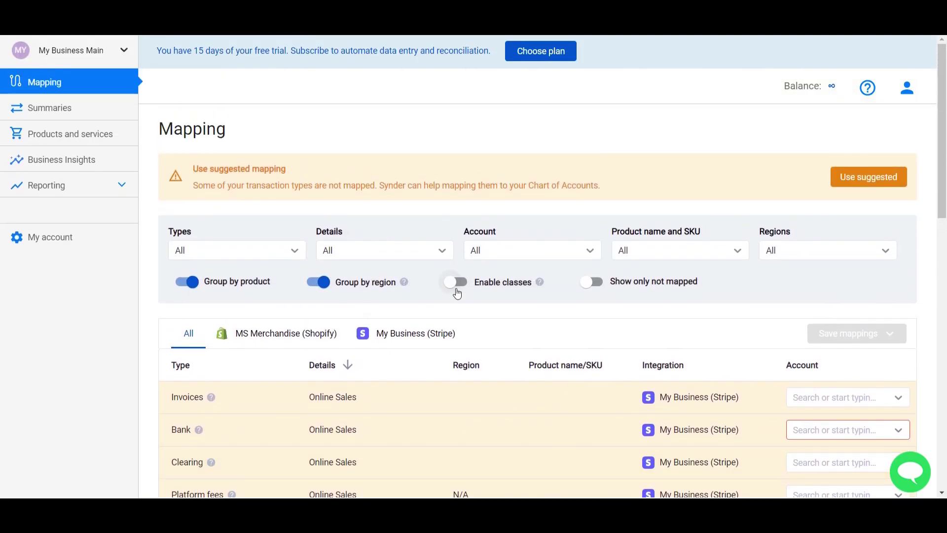
- Enable class tracking and assign class Stripe to Invoices and Bank, saving both
click(455, 292)
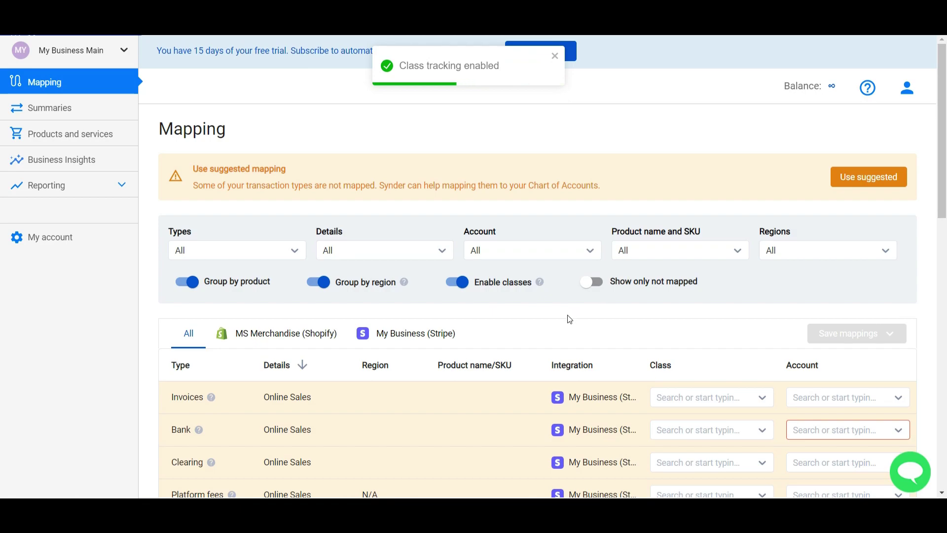
scroll(568, 317, down, 3)
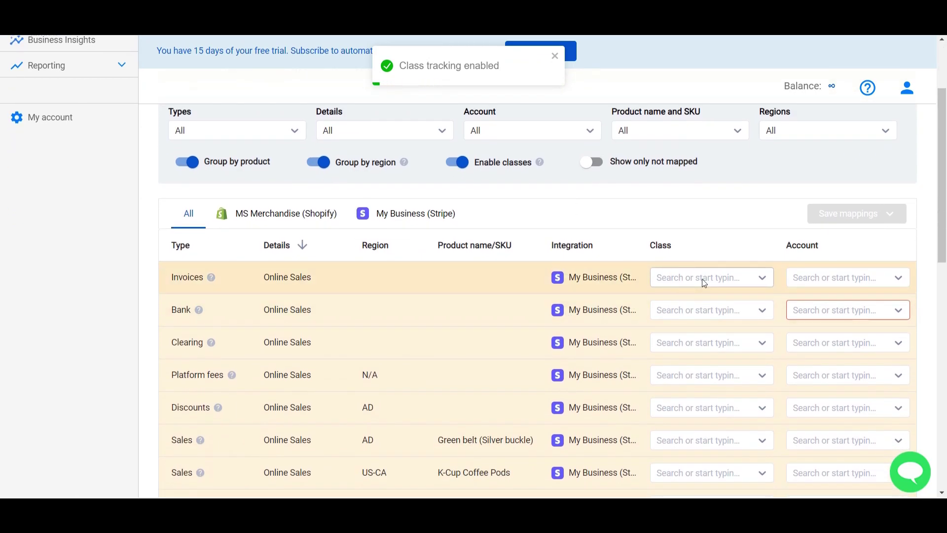
scroll(703, 283, down, 1)
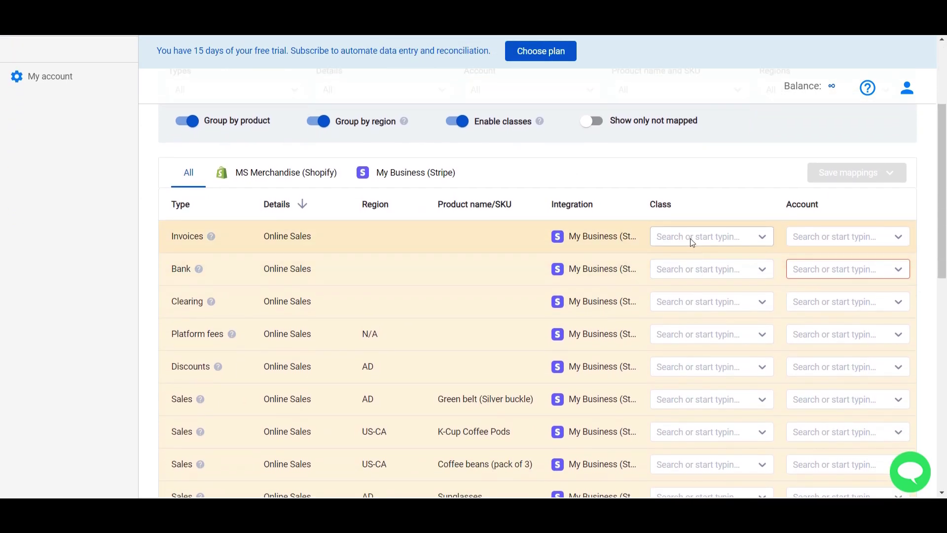
click(692, 241)
click(661, 342)
click(691, 271)
click(647, 374)
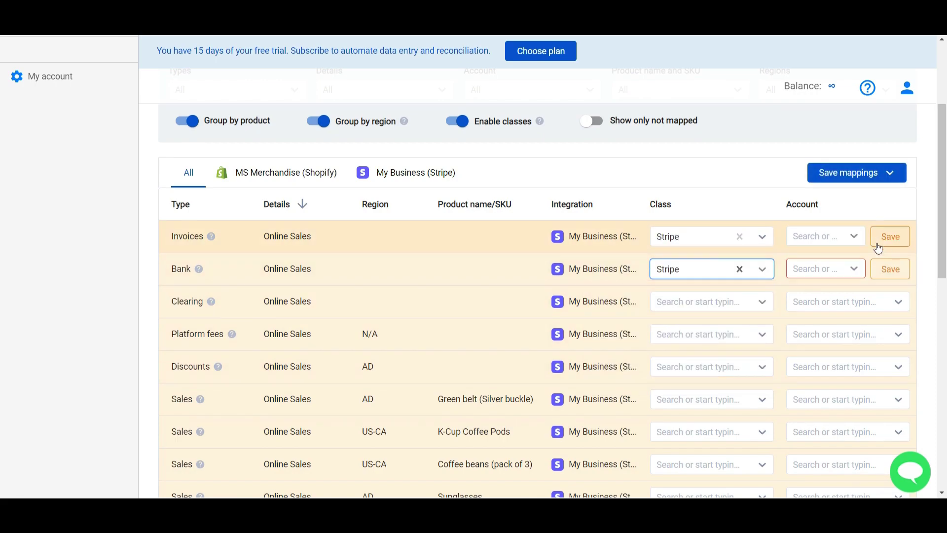
click(882, 242)
click(883, 266)
- In the MS Merchandise (Shopify) mappings, give Clearing and Discounts the class Shopify and save
click(271, 180)
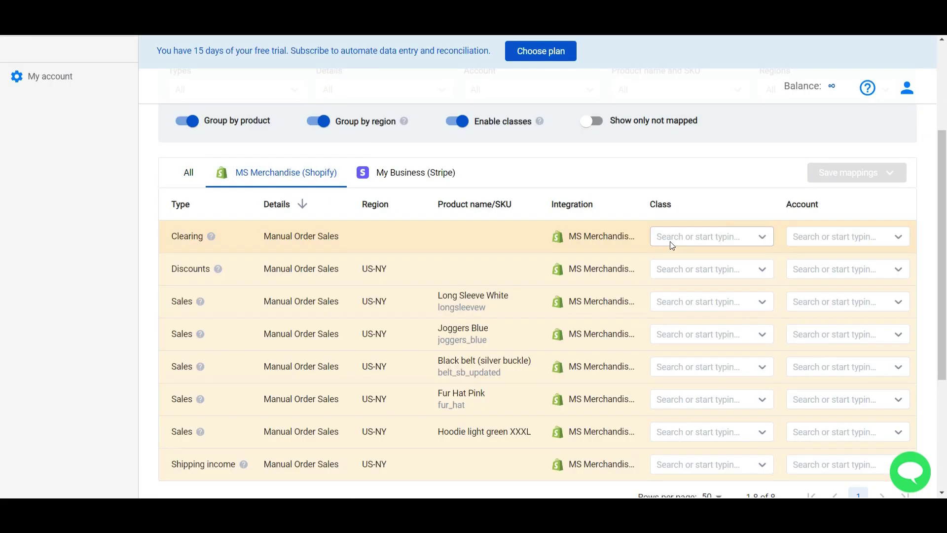
click(670, 241)
text(sh)
click(681, 264)
click(680, 269)
click(641, 337)
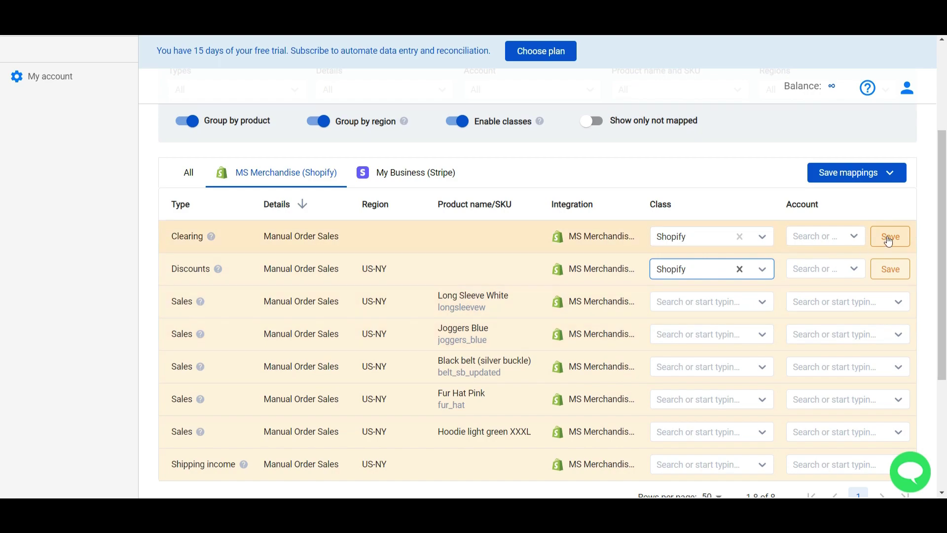
click(889, 241)
click(888, 269)
- Accept suggested mappings, setting Green belt and Sunglasses to Accessories income and K-Cup Coffee Pods to Coffee income
scroll(867, 178, up, 5)
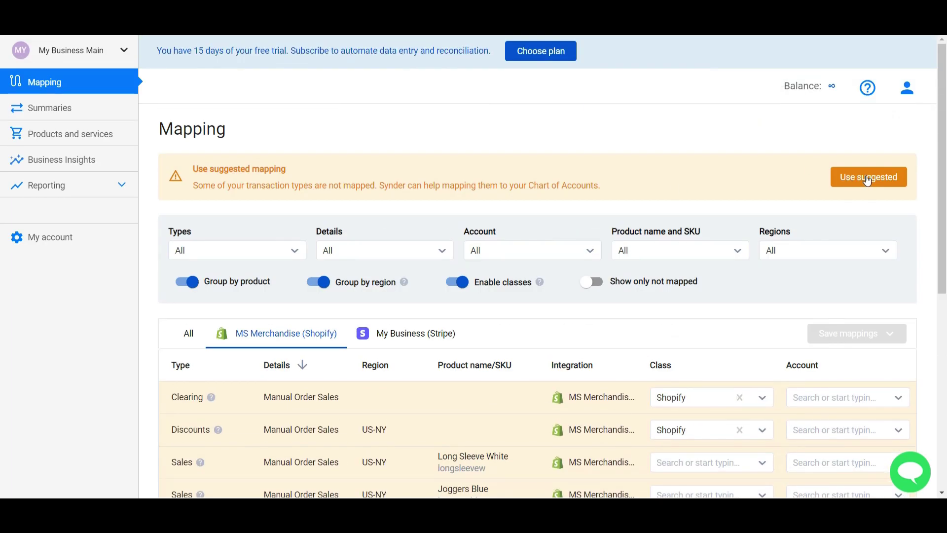
click(866, 178)
click(779, 307)
text(a)
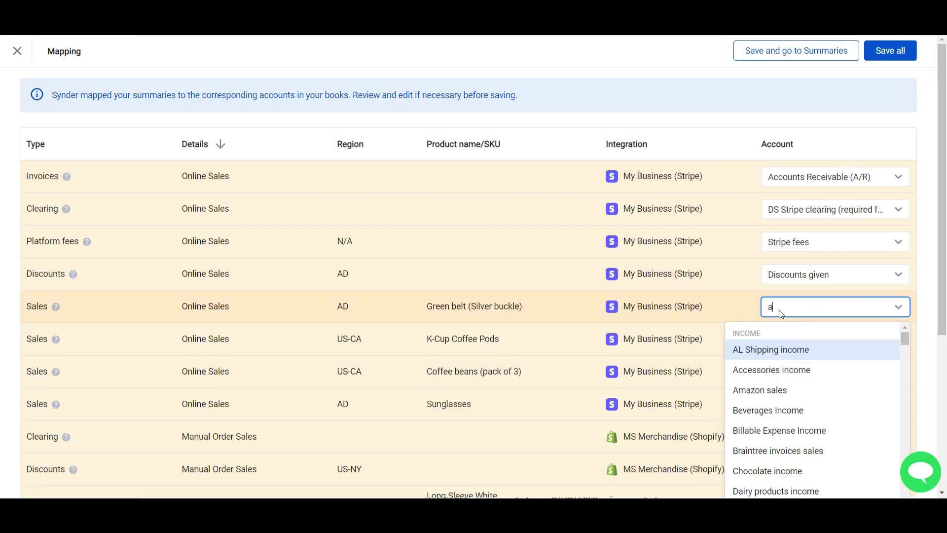
click(779, 368)
click(790, 339)
text(c)
click(790, 372)
click(785, 405)
text(ac)
click(771, 447)
- Set Long Sleeve White, Joggers Blue and Hoodie light green XXXL to Merchandise Income, Black belt to Accessories income
scroll(766, 451, down, 5)
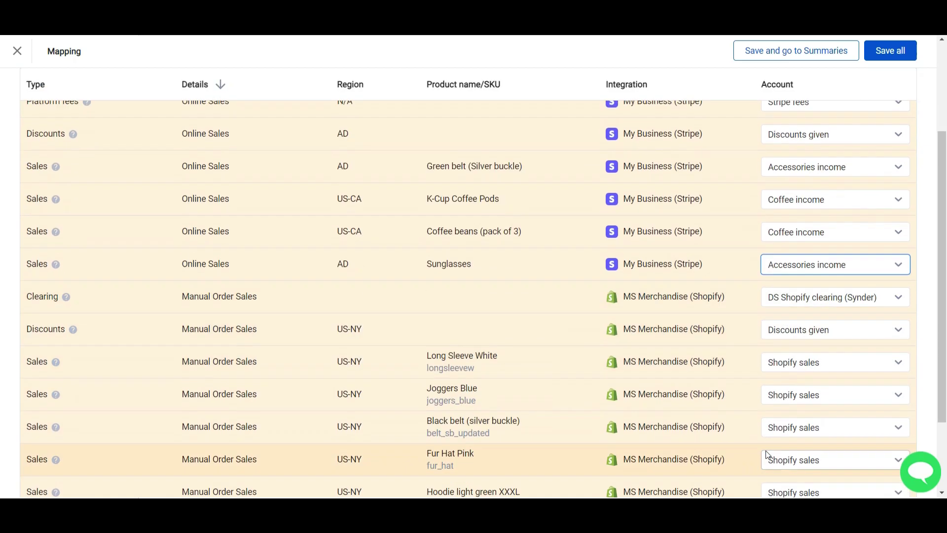
click(798, 262)
text(mer)
click(772, 303)
click(789, 293)
text(mer)
click(773, 336)
click(782, 326)
text(acc)
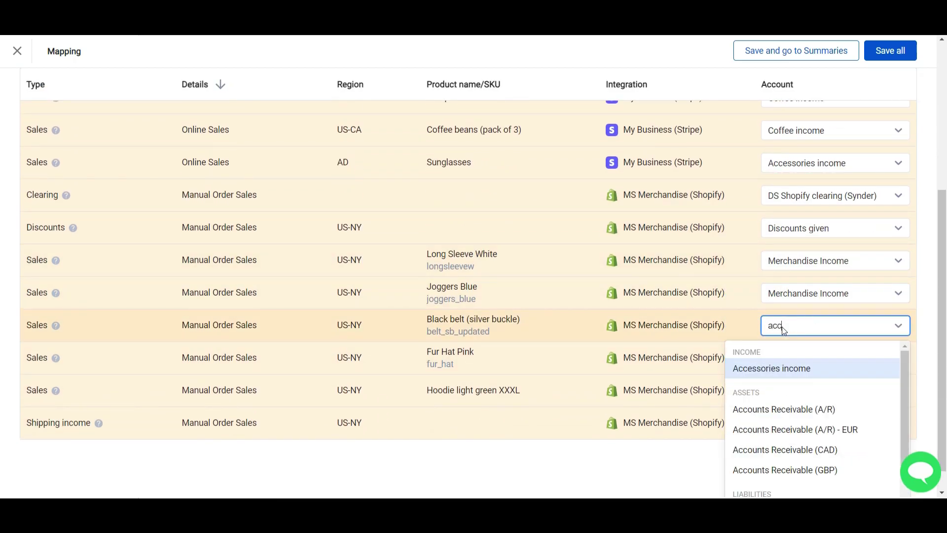
click(779, 365)
click(791, 357)
text(accmer)
click(771, 431)
click(774, 423)
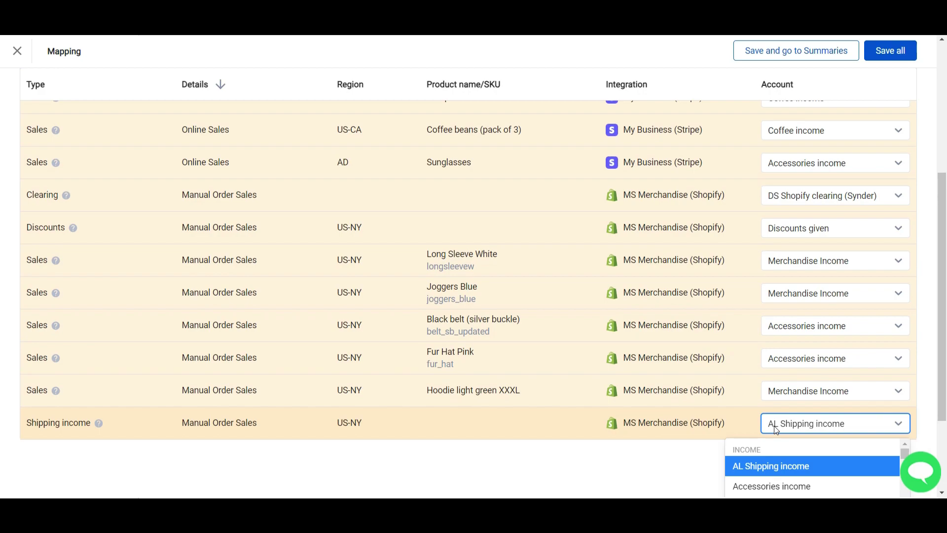
text(ny)
scroll(641, 325, up, 5)
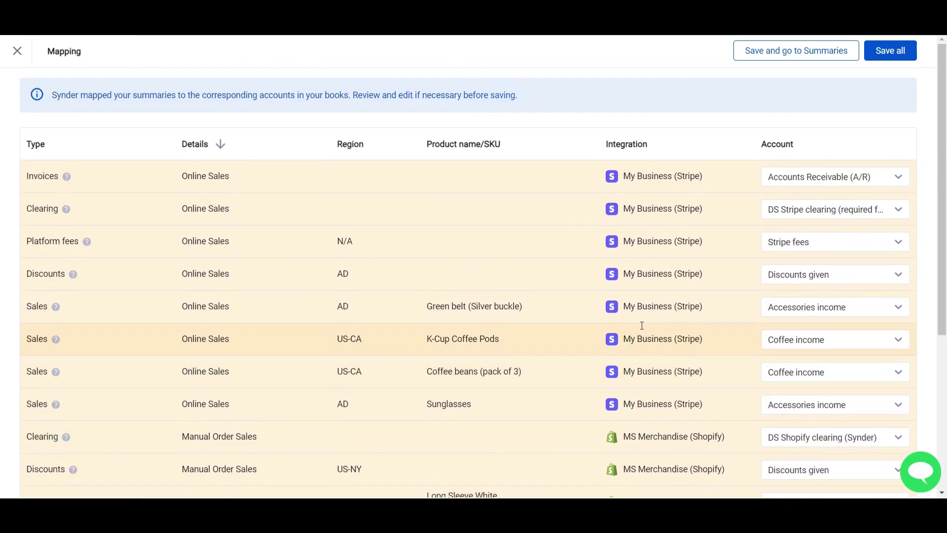
- Save the mappings, select all three summaries and sync them to QuickBooks
click(883, 50)
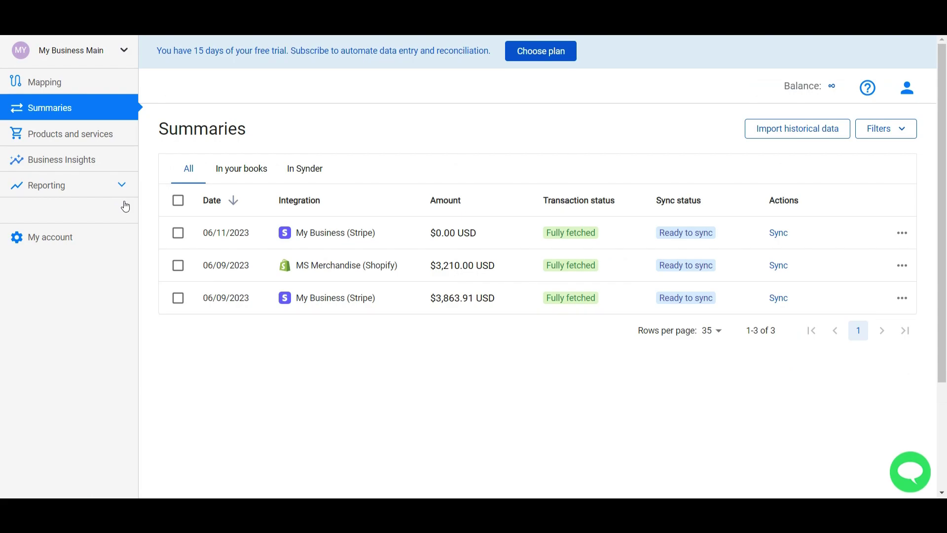
click(178, 201)
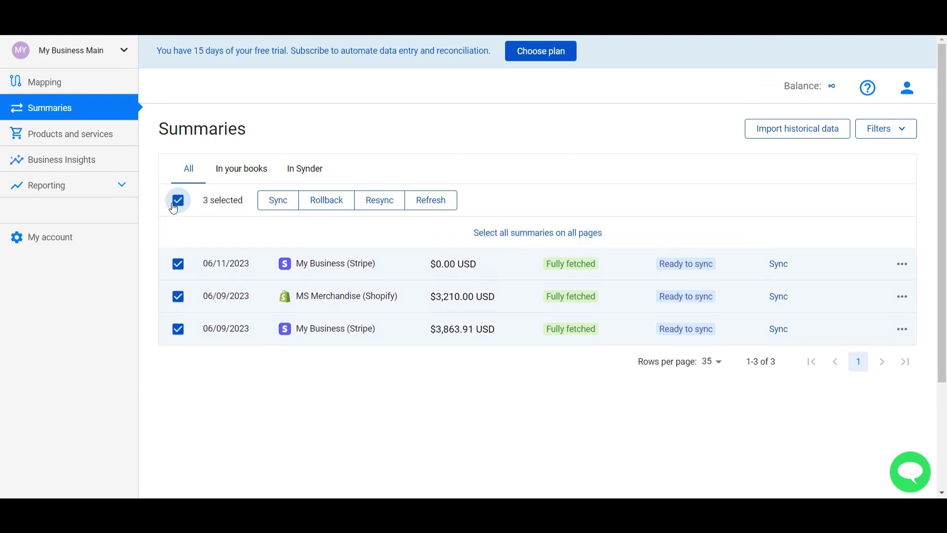
click(278, 207)
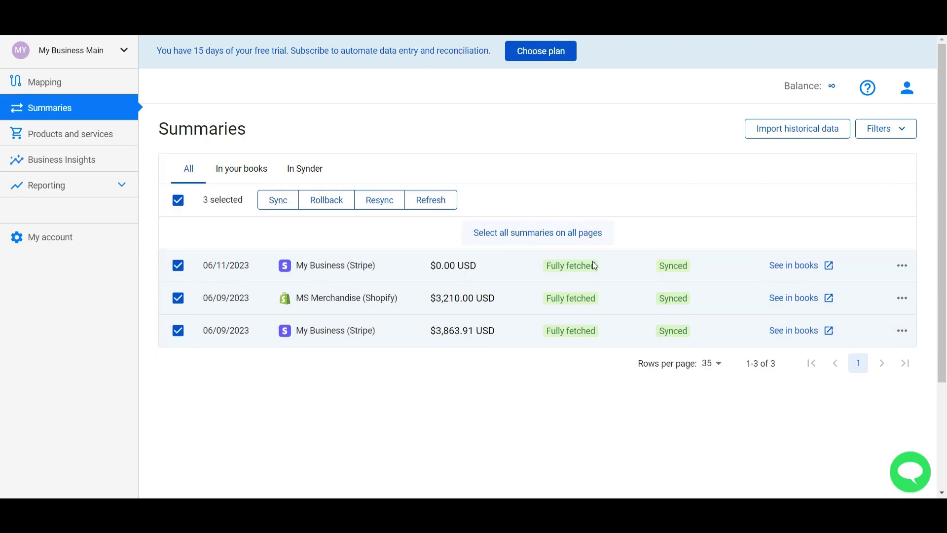
- Review the Shopify and Stripe journal entries in QuickBooks, then open the Profit and Loss report
click(789, 298)
scroll(213, 284, down, 3)
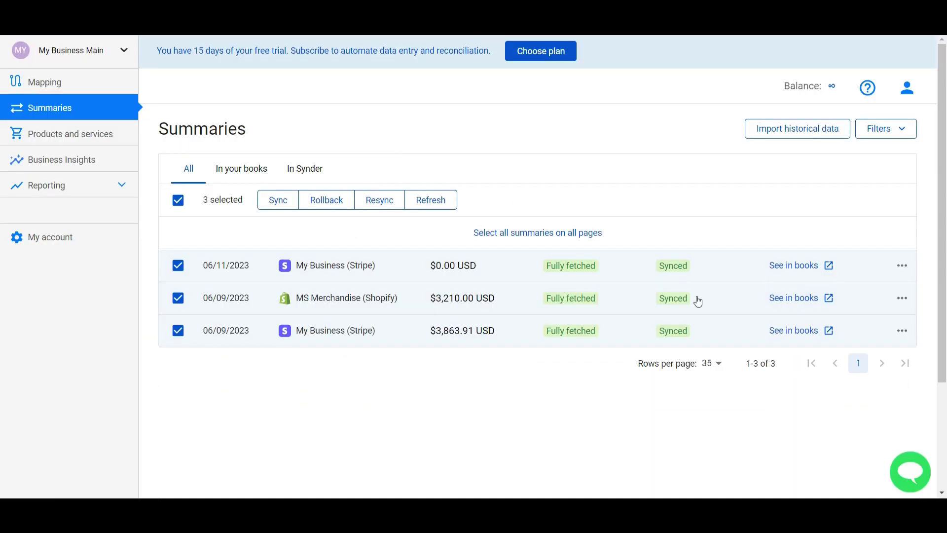
click(792, 330)
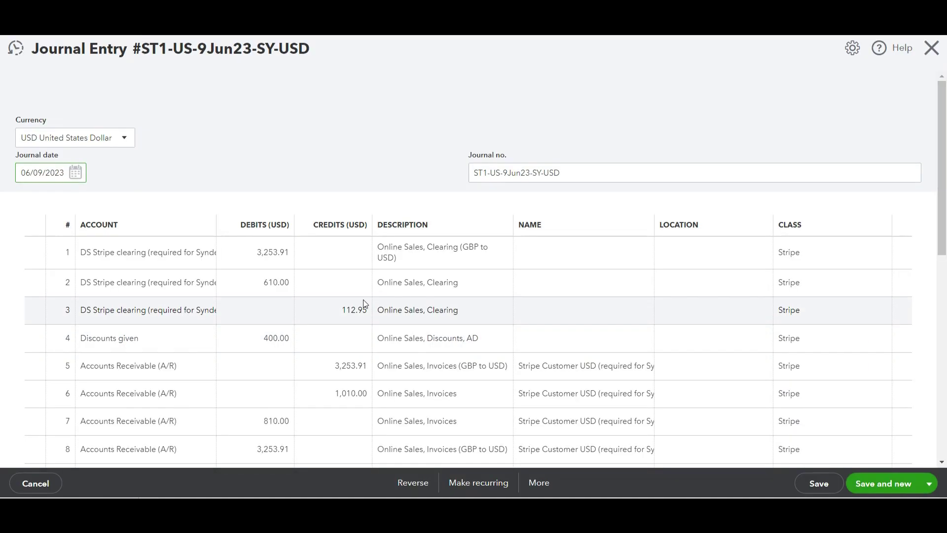
scroll(359, 307, down, 5)
scroll(211, 302, up, 5)
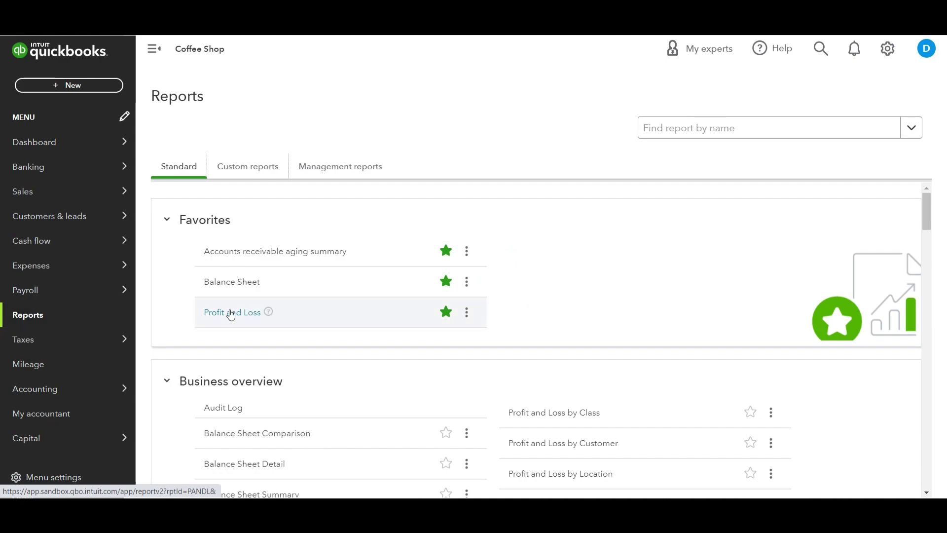
click(231, 314)
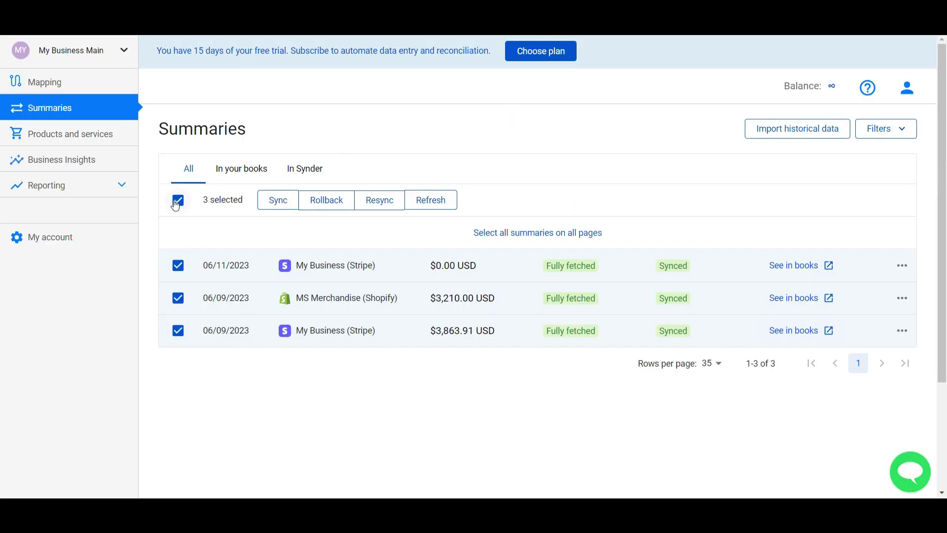
- Select only the 06/09/2023 Shopify summary and roll it back from the books
click(178, 200)
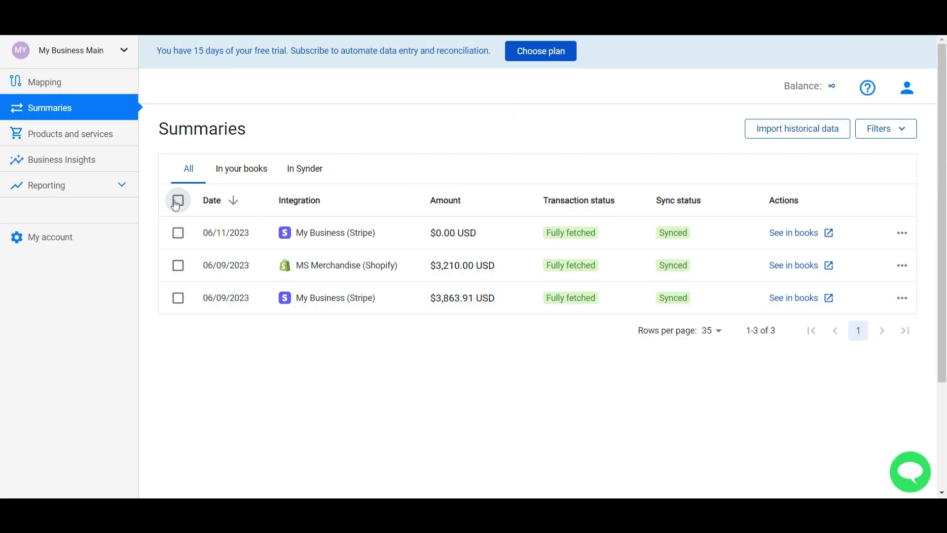
click(178, 265)
click(329, 203)
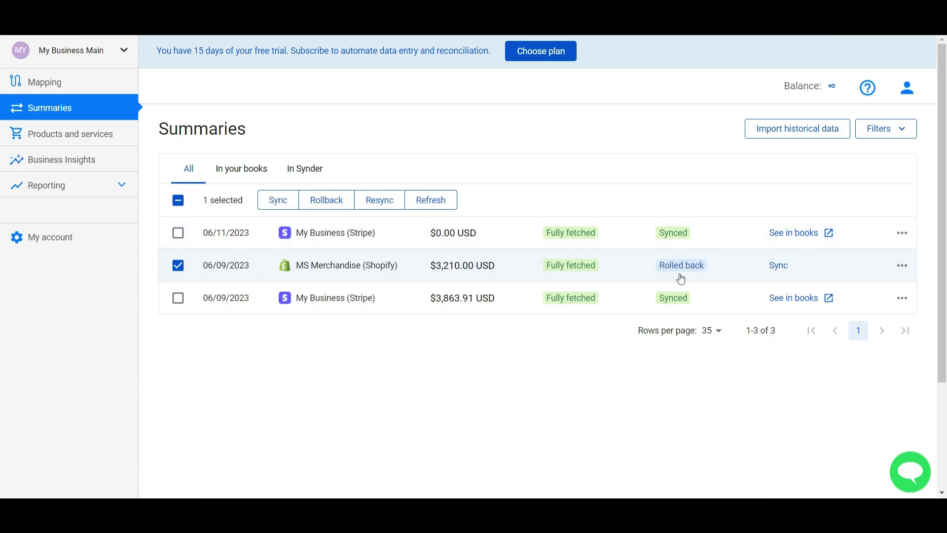
- Remap Black belt and Fur Hat Pink sales to Merchandise Income and save the mappings
click(44, 82)
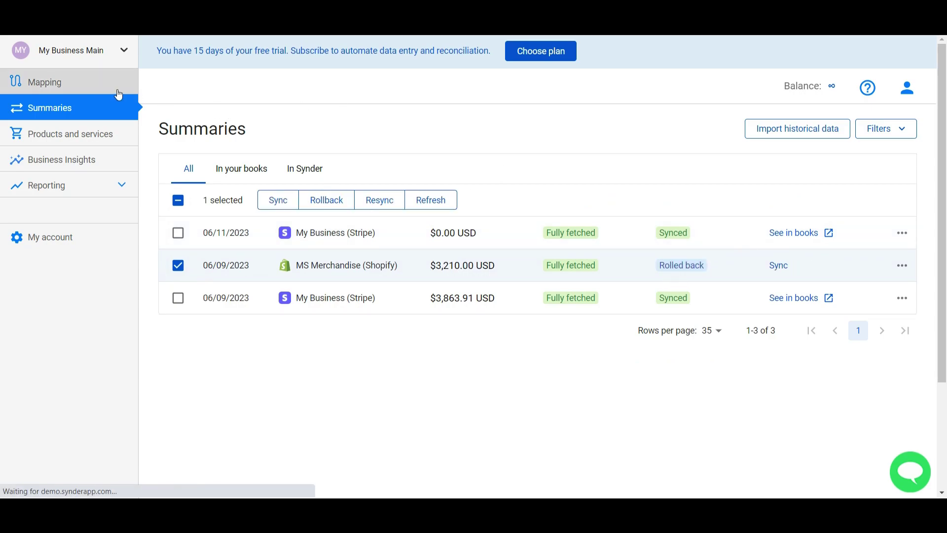
scroll(562, 300, down, 2)
click(835, 356)
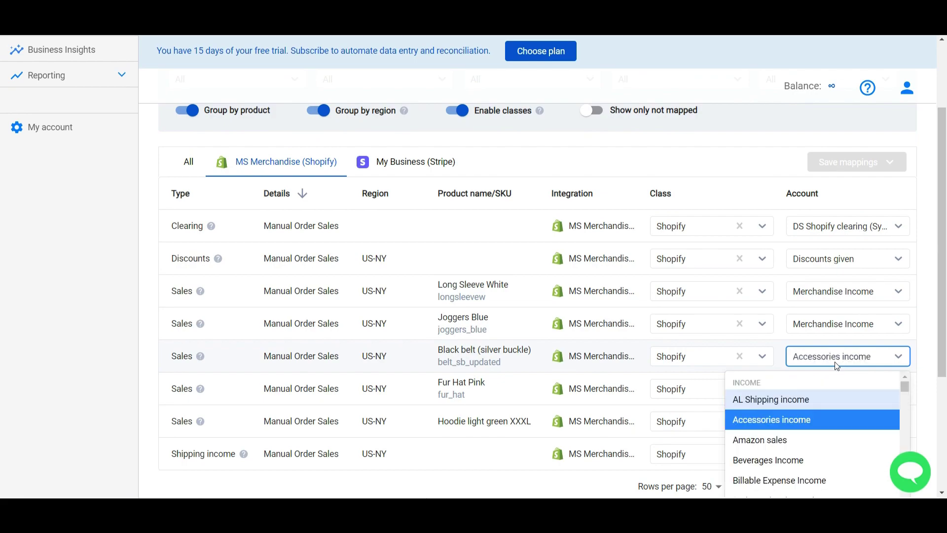
text(mer)
click(782, 398)
click(798, 391)
text(mer)
click(798, 432)
click(848, 162)
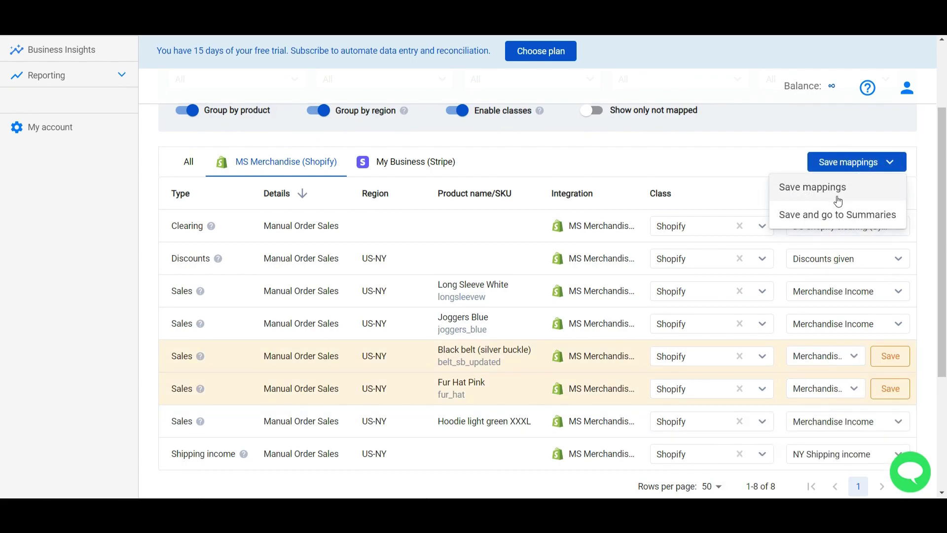
click(838, 190)
scroll(87, 116, up, 2)
- Reselect the rolled-back Shopify summary, refresh it and sync it to the books again
click(87, 116)
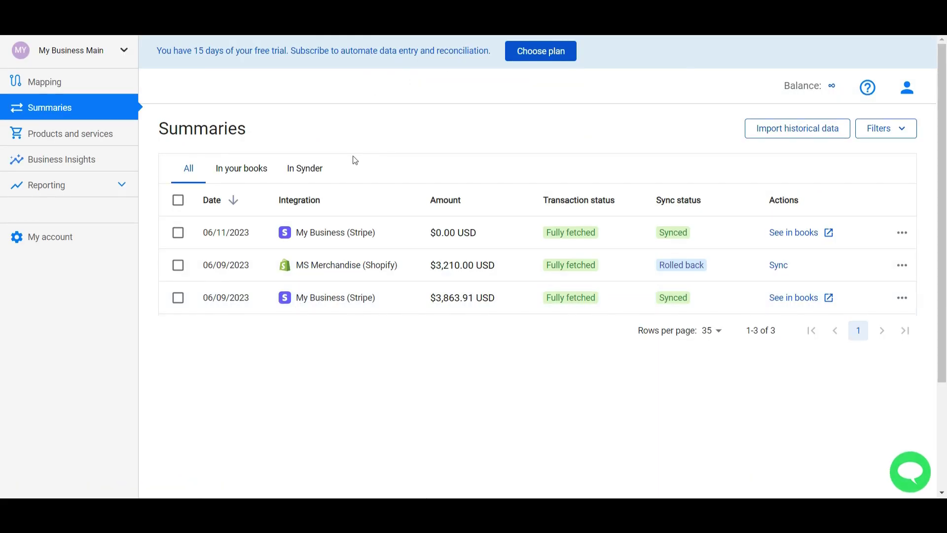
click(178, 266)
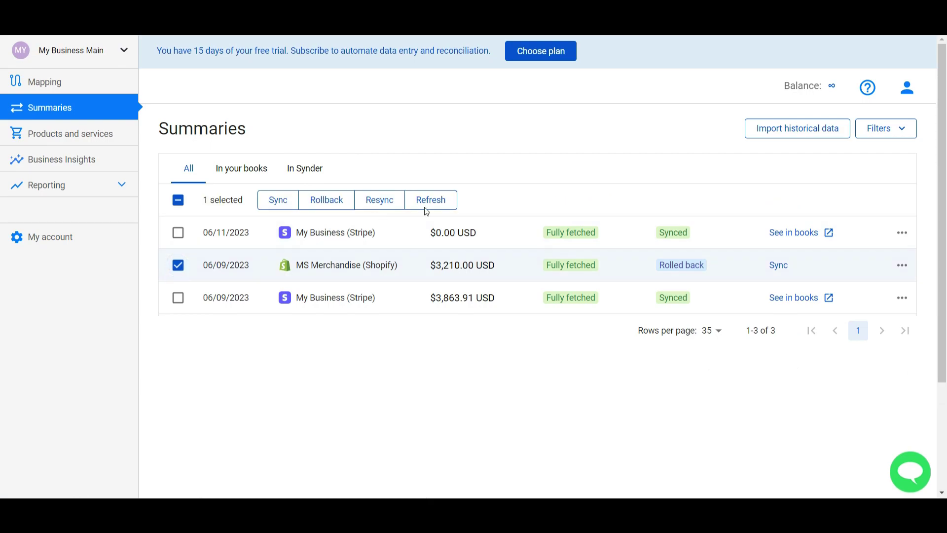
click(445, 207)
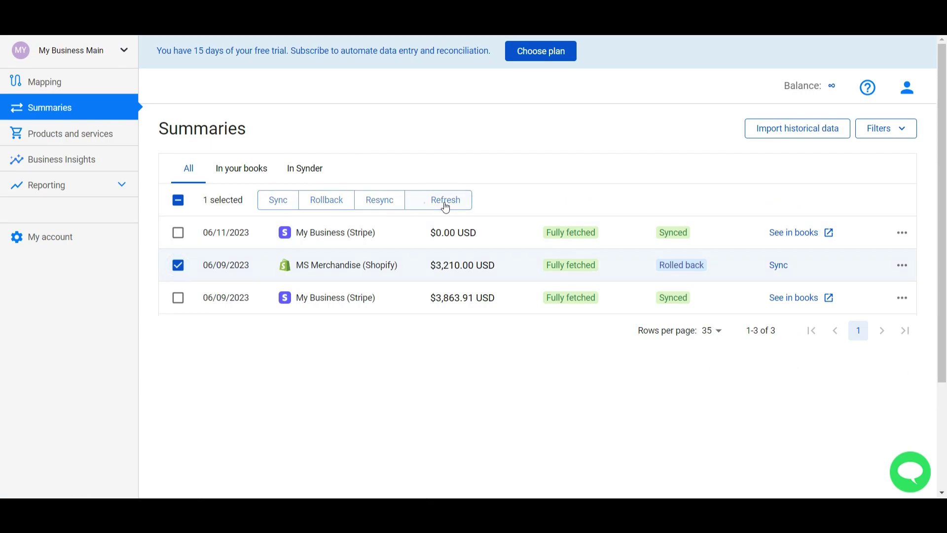
click(291, 205)
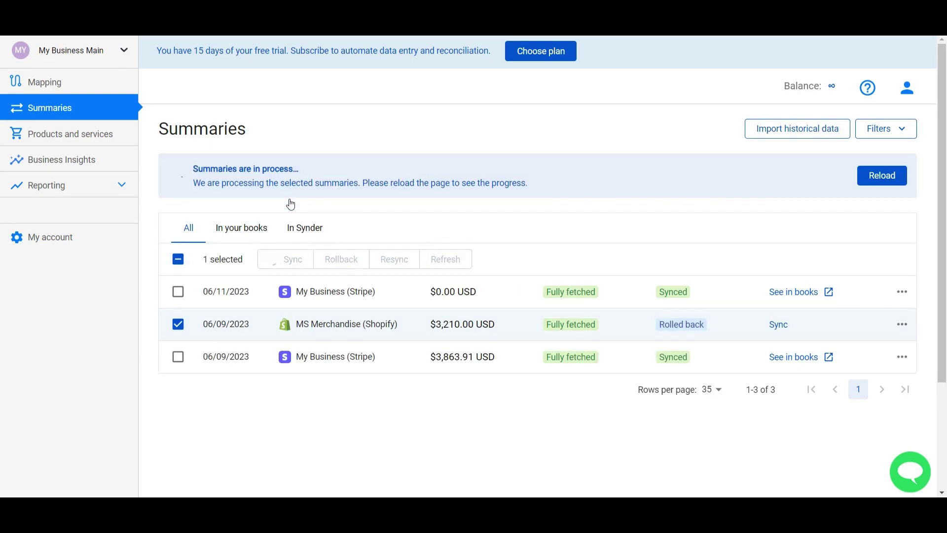
click(879, 185)
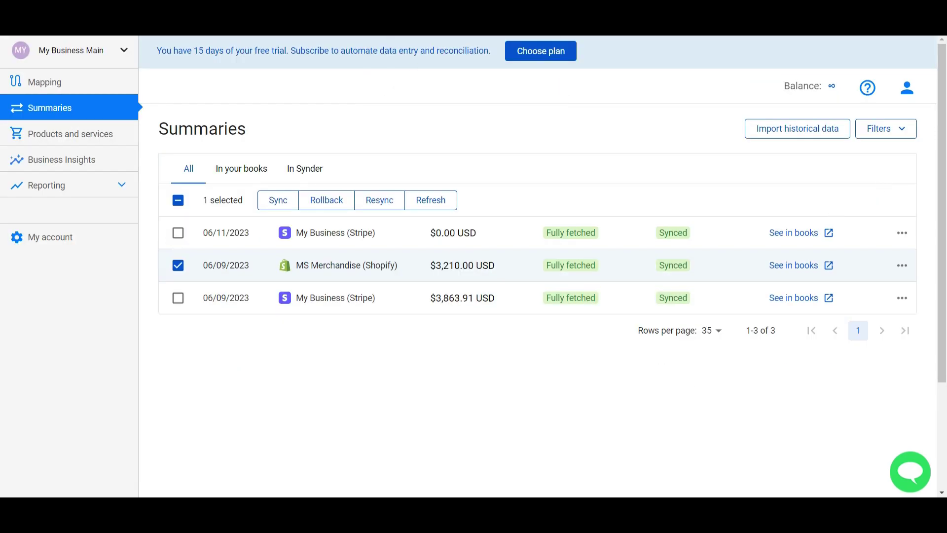
- Start a historical data import from all integrations with 06/03/2023 as the start date
click(787, 141)
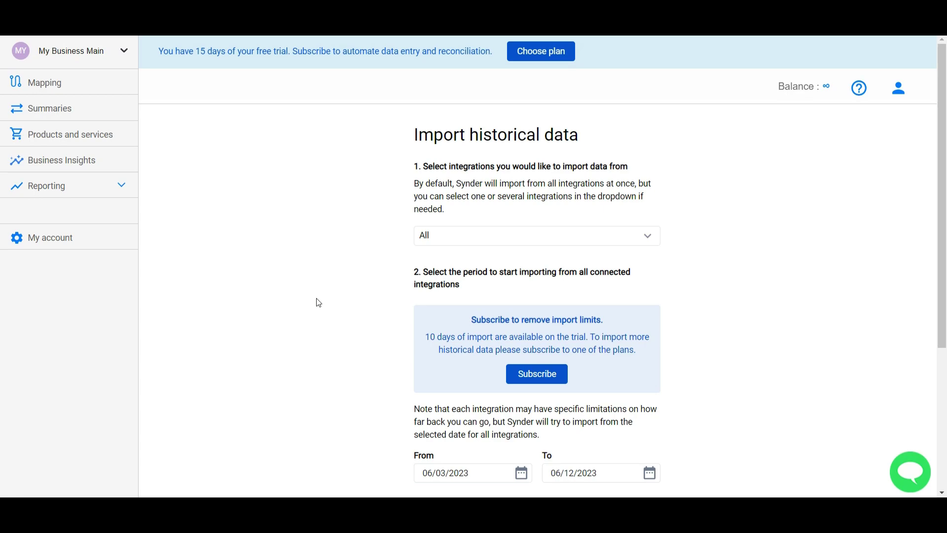
click(456, 236)
click(342, 317)
scroll(342, 317, down, 2)
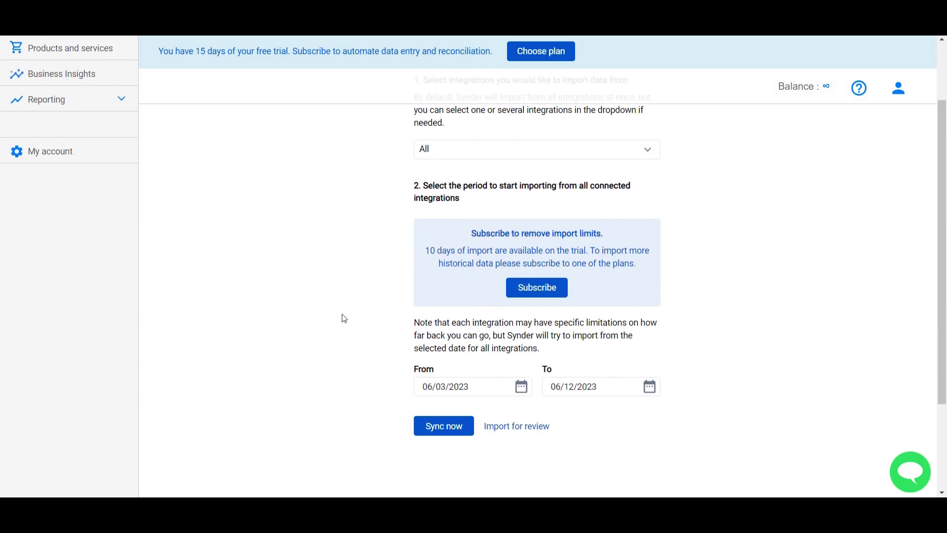
click(445, 385)
click(476, 280)
- Sync the historical import, then match the 05/30, 05/29 and 04/24 Stripe deposits to journal entries
click(454, 426)
click(611, 309)
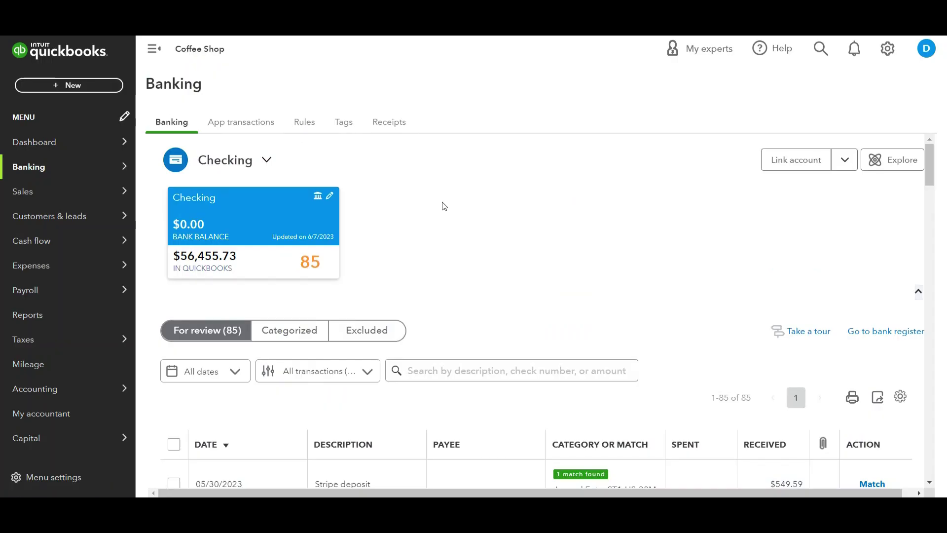
scroll(445, 206, down, 4)
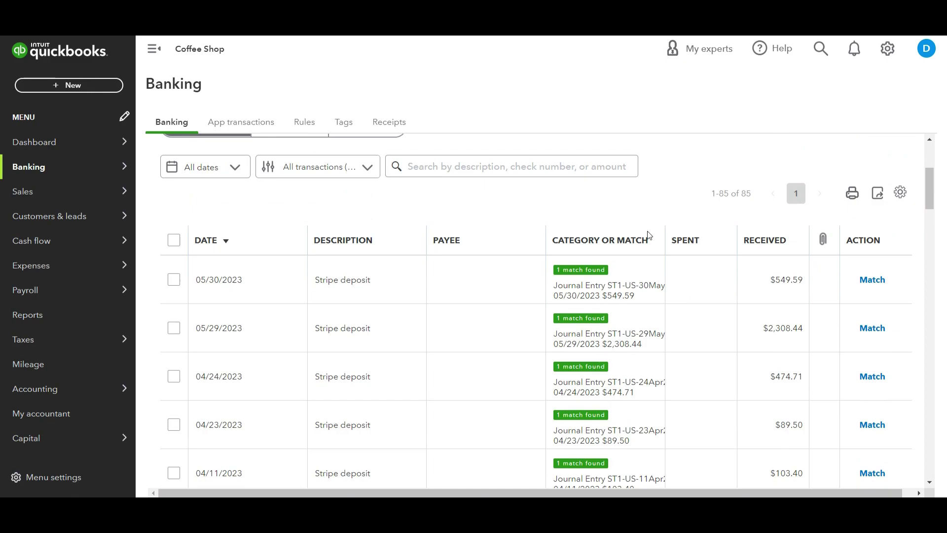
click(874, 280)
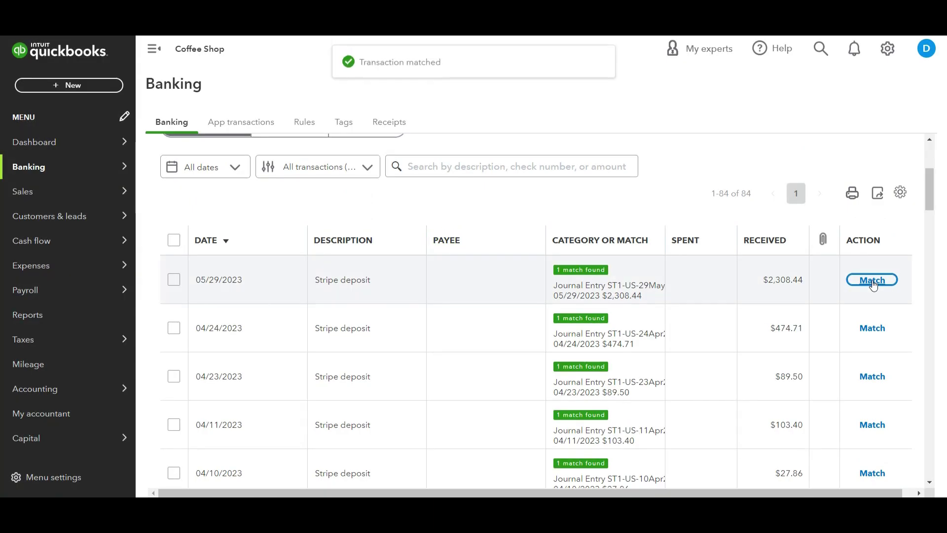
click(870, 280)
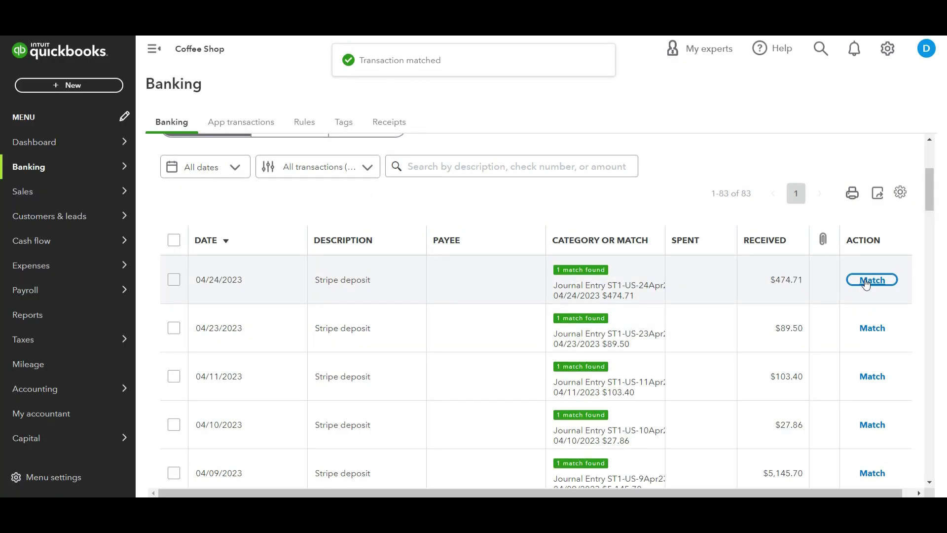
click(868, 280)
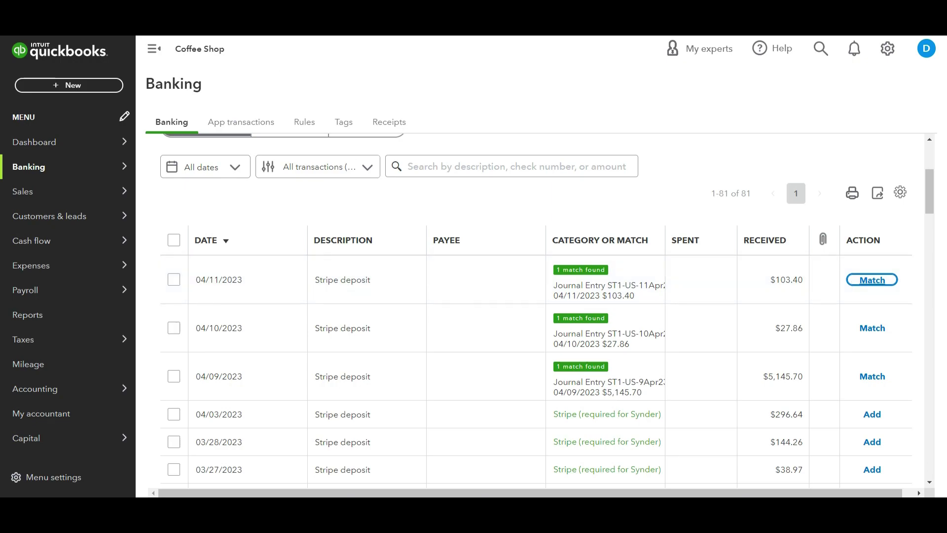